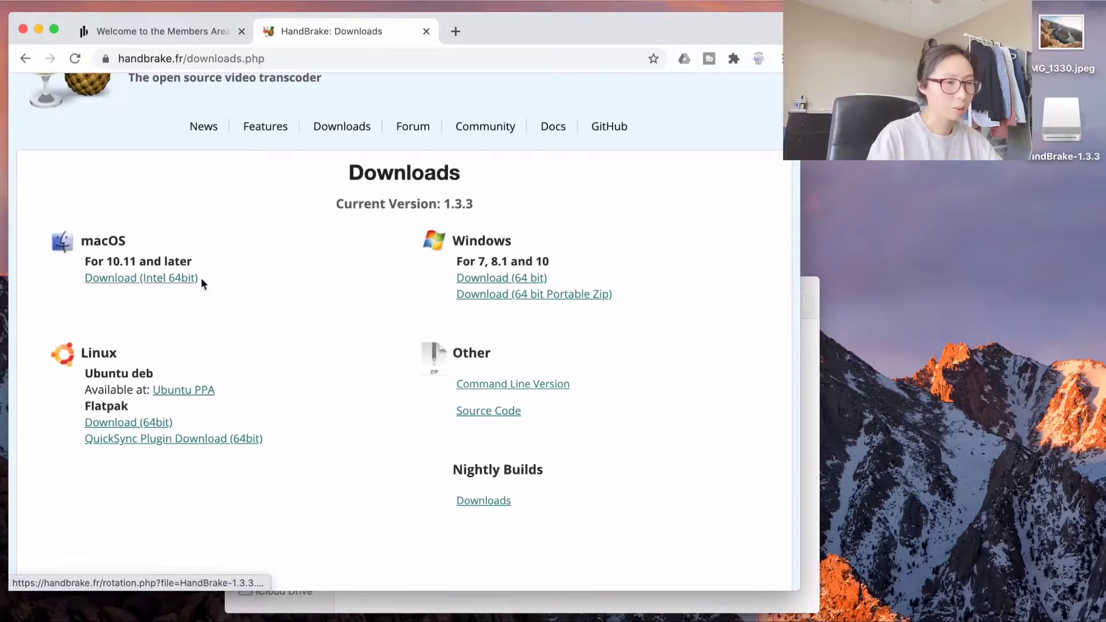
# - Download the Intel 64bit macOS version of HandBrake 1.3.3, open its disk image and launch HandBrake
pyautogui.click(126, 279)
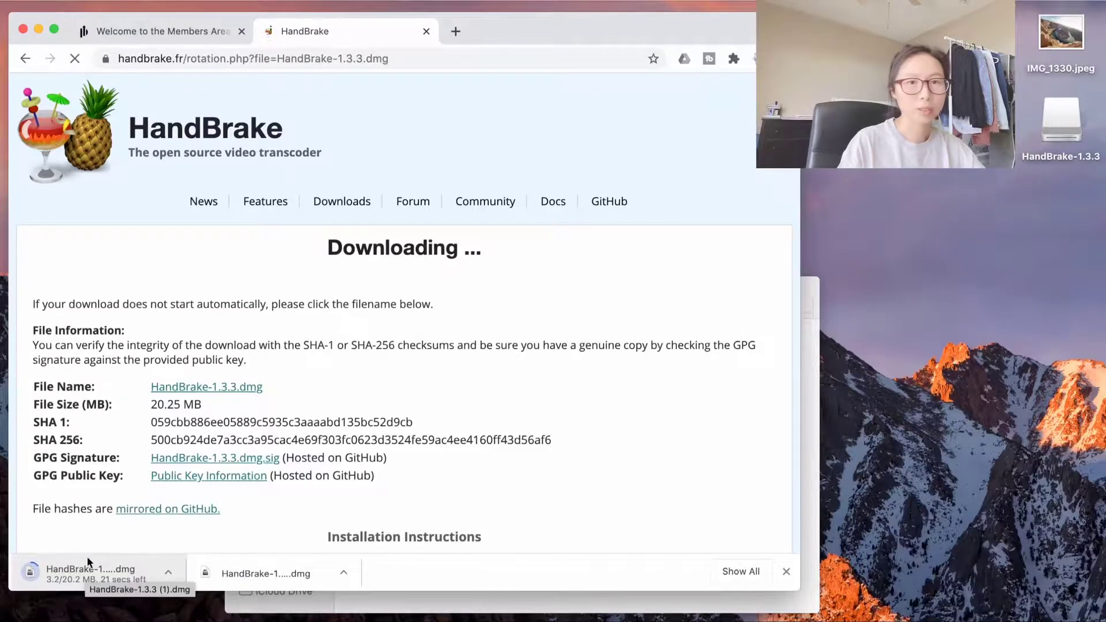
pyautogui.click(787, 573)
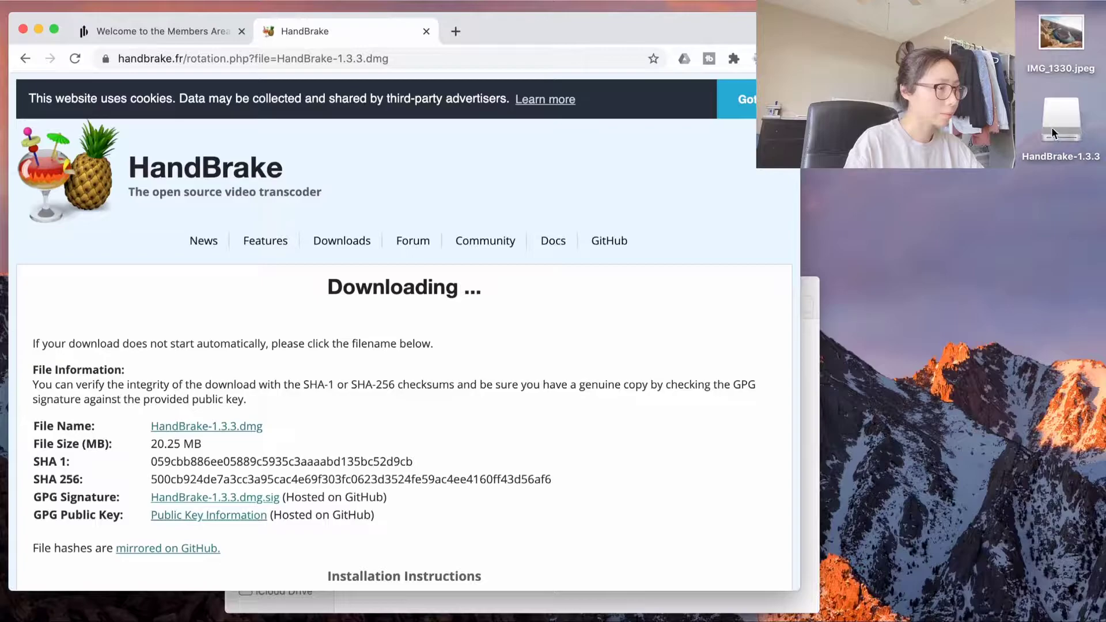
pyautogui.doubleClick(1058, 127)
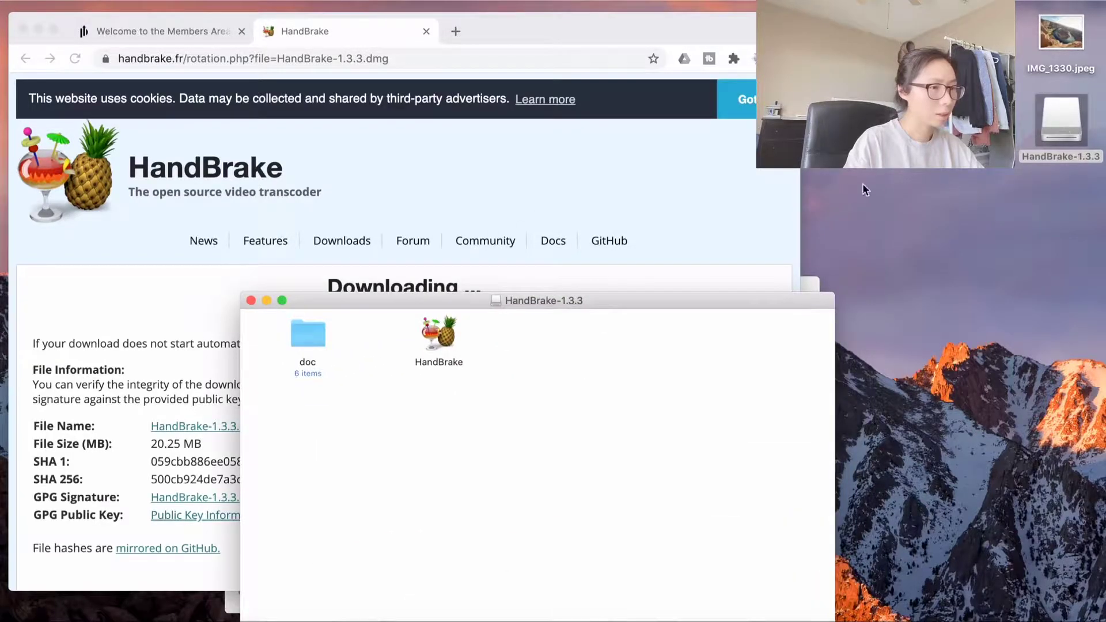
pyautogui.doubleClick(444, 340)
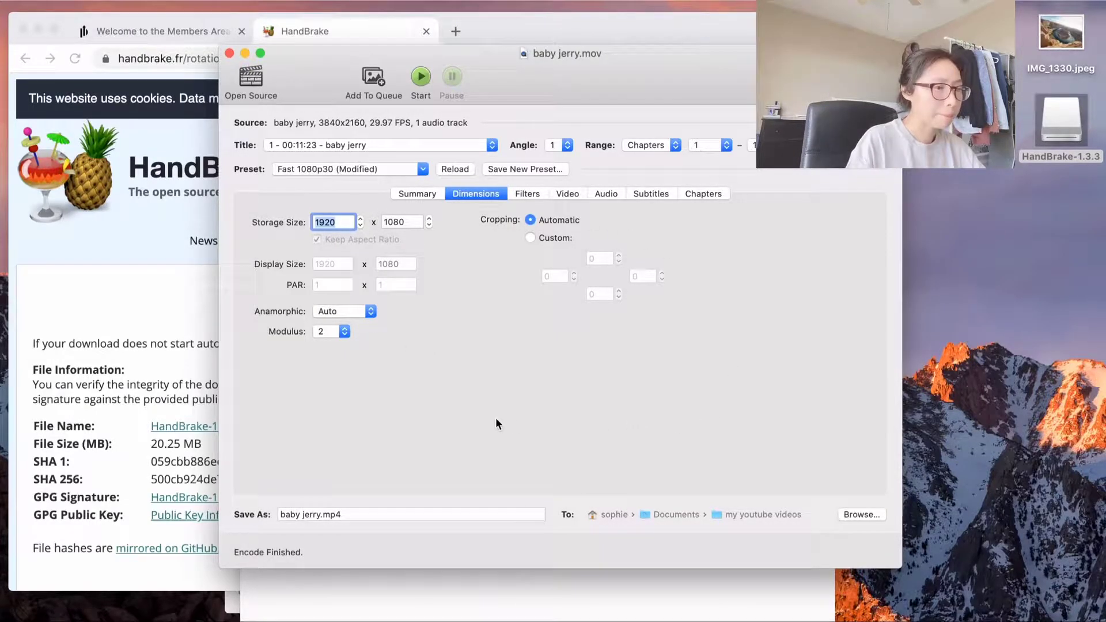
# - Load baby jerry.mov from the my youtube videos folder into HandBrake as the source video
pyautogui.click(250, 77)
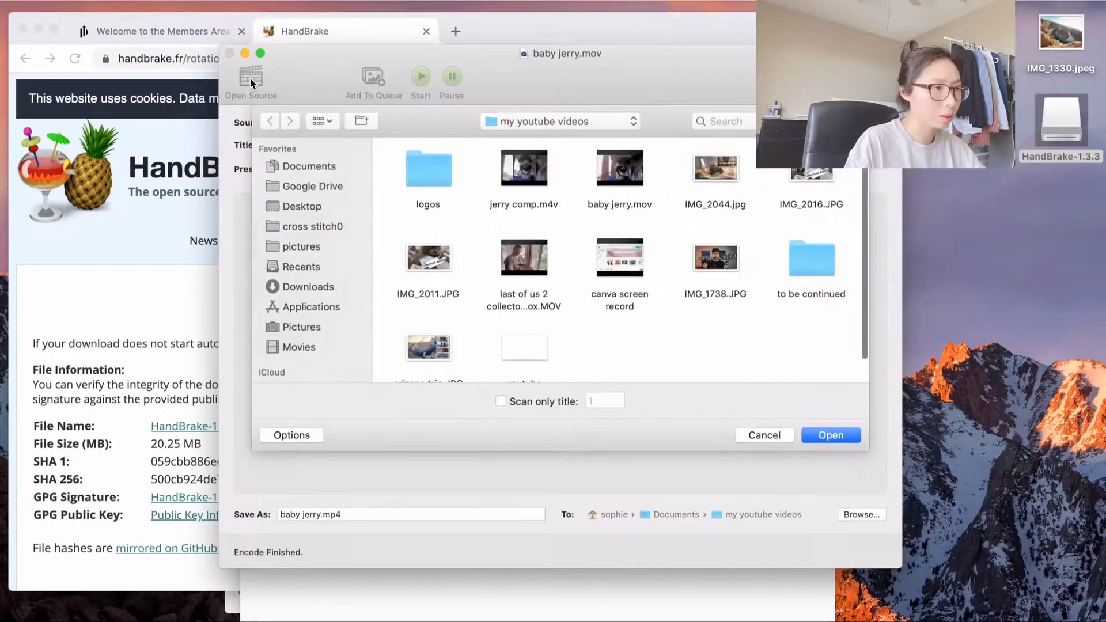
pyautogui.click(762, 435)
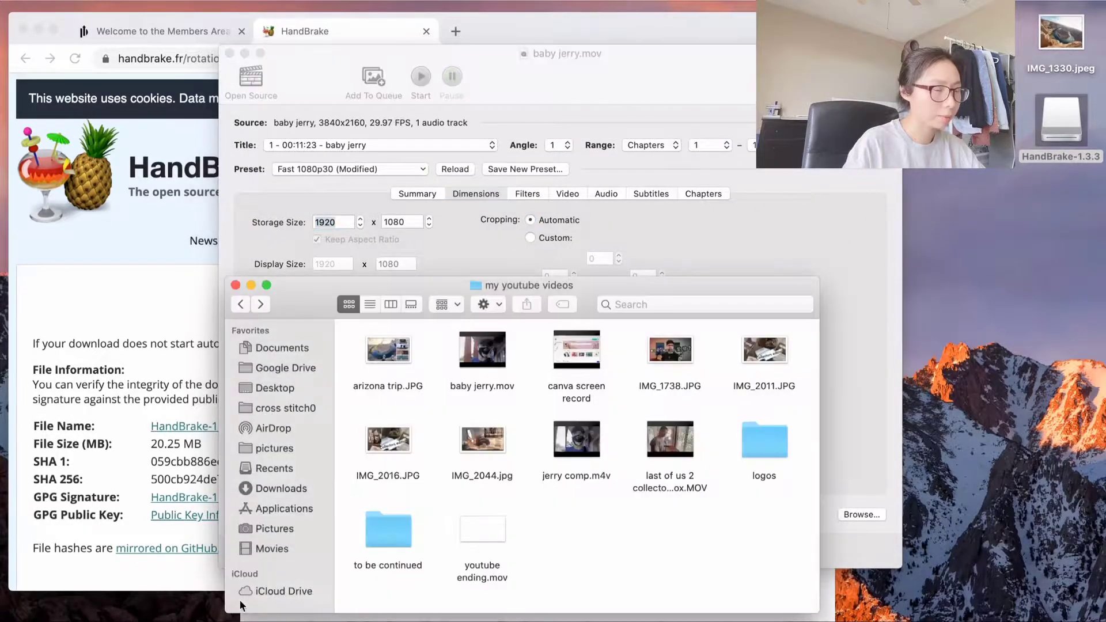
pyautogui.click(240, 601)
pyautogui.moveTo(641, 290); pyautogui.dragTo(966, 295)
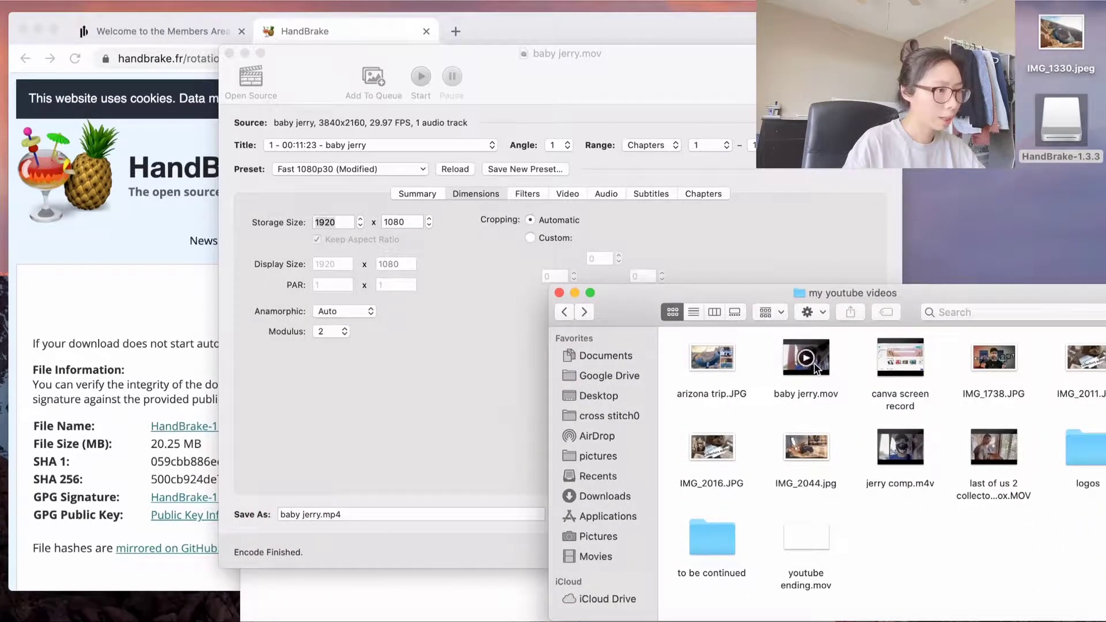
pyautogui.moveTo(821, 370); pyautogui.dragTo(501, 363)
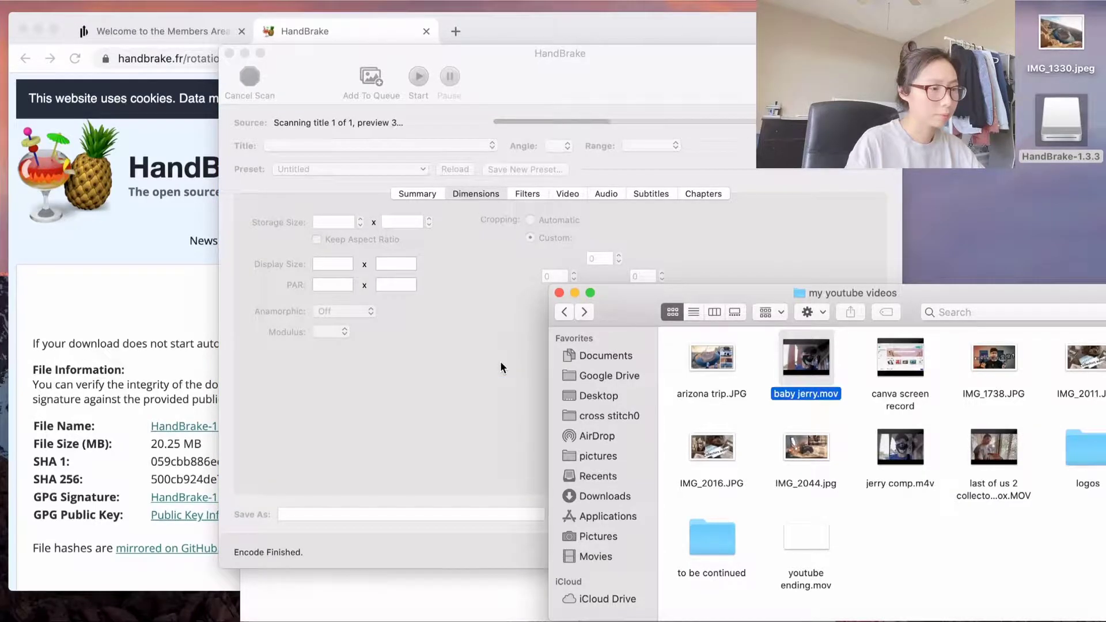
pyautogui.click(464, 373)
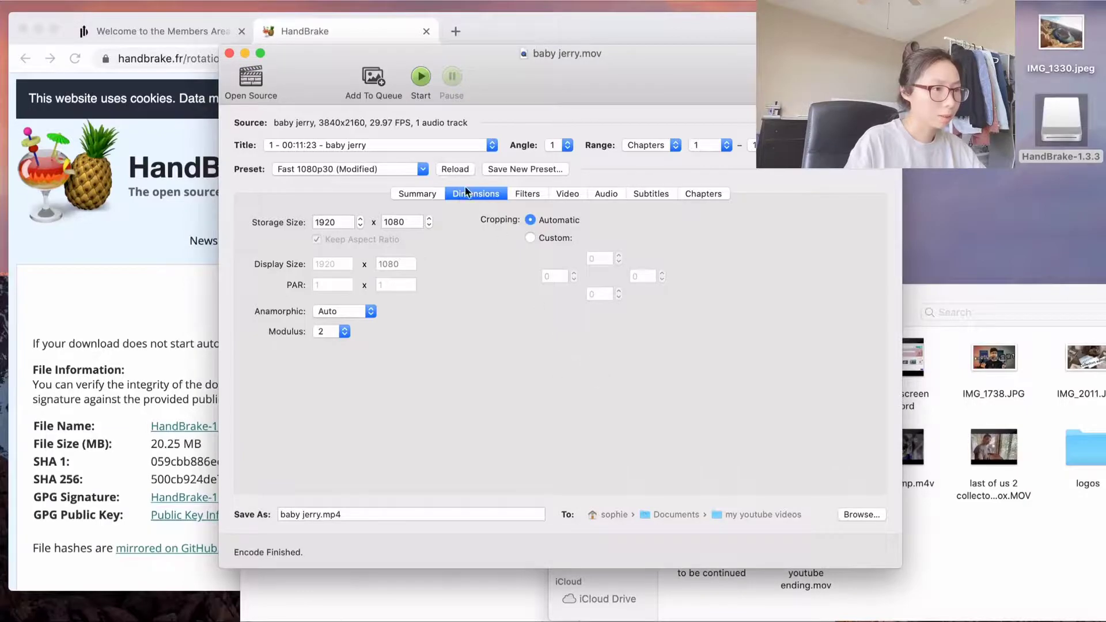
# - Keep the my youtube videos folder as the destination and name the output file baby jerry compressed.mp4
pyautogui.click(420, 195)
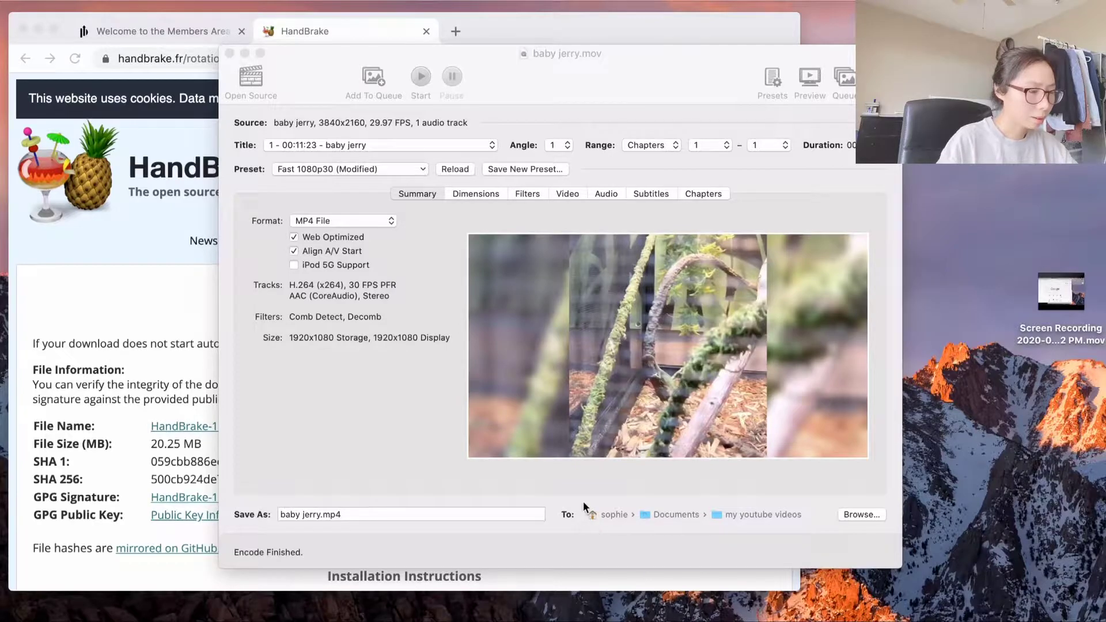
pyautogui.click(863, 514)
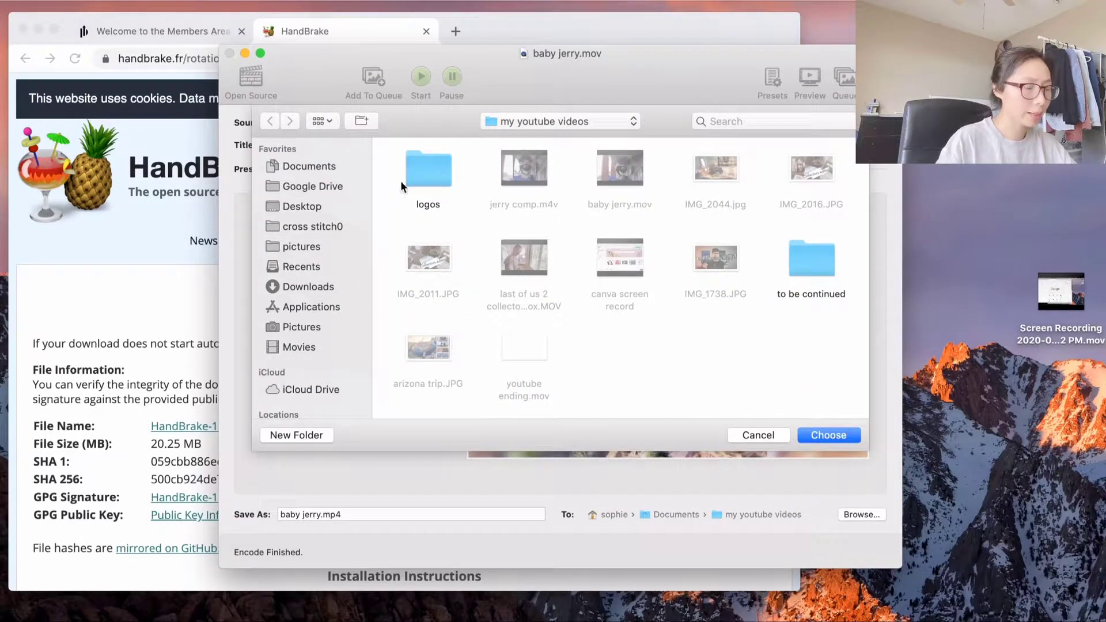
pyautogui.click(756, 435)
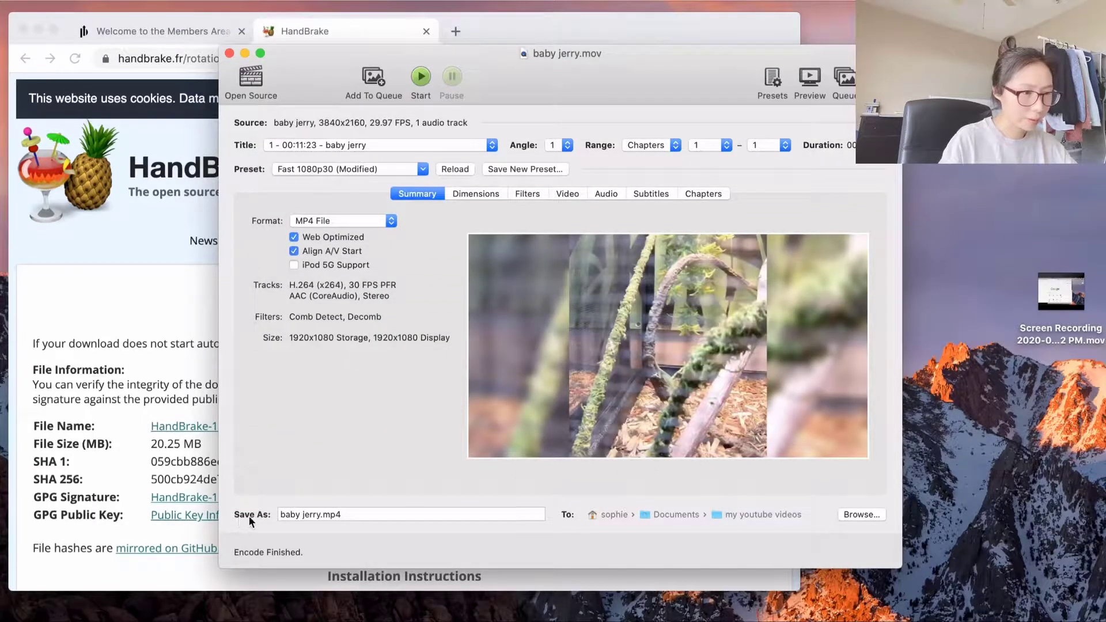
pyautogui.click(318, 515)
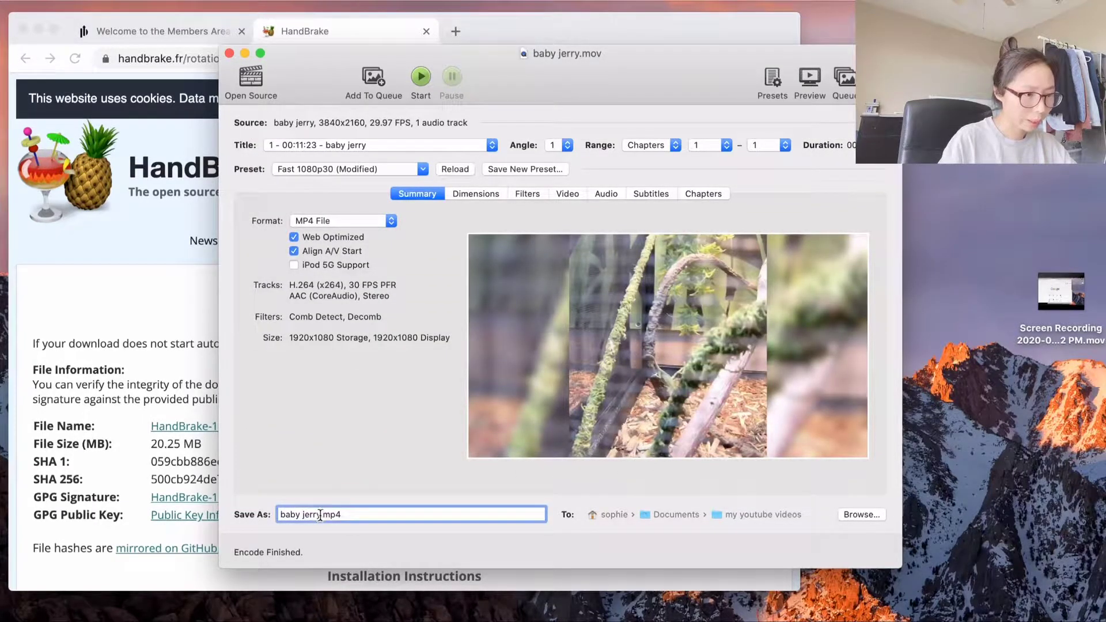
pyautogui.write('comp')
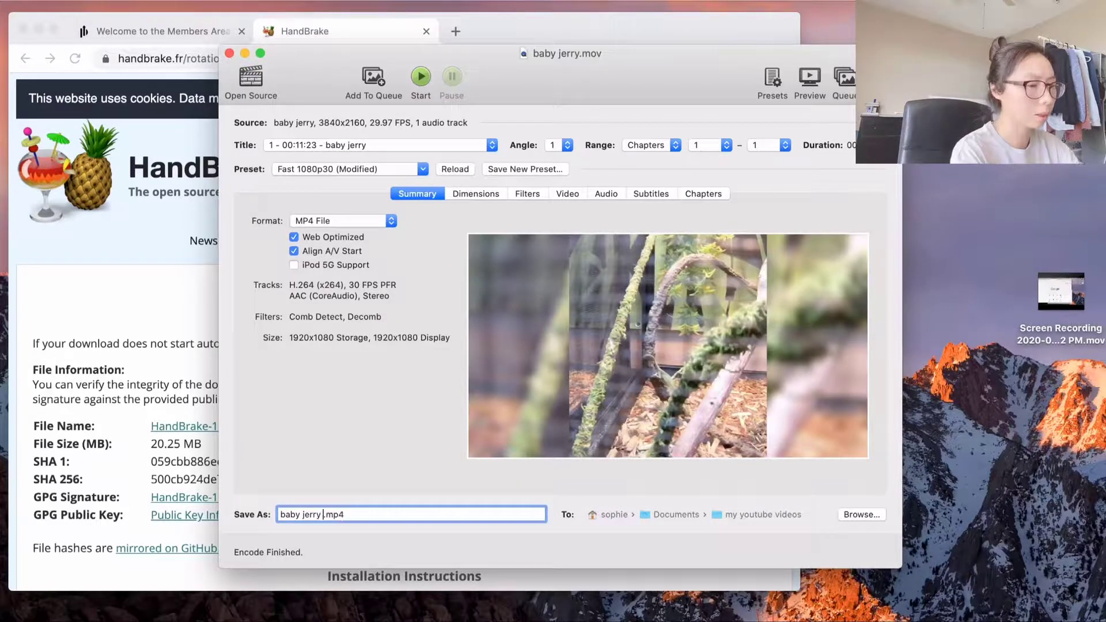
pyautogui.write('re')
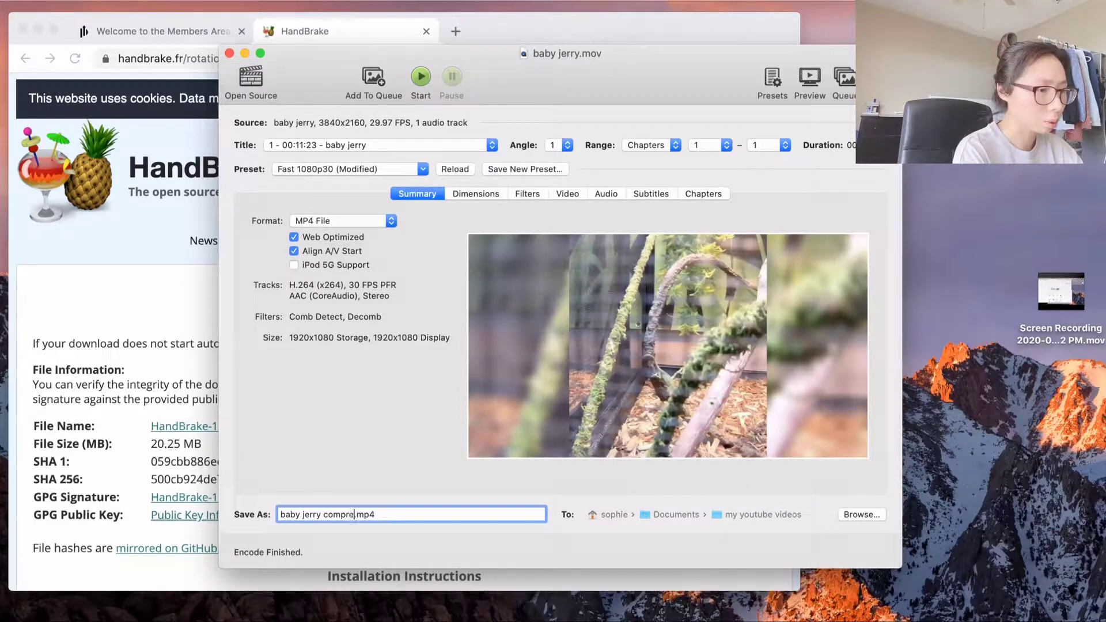
pyautogui.write('ssed')
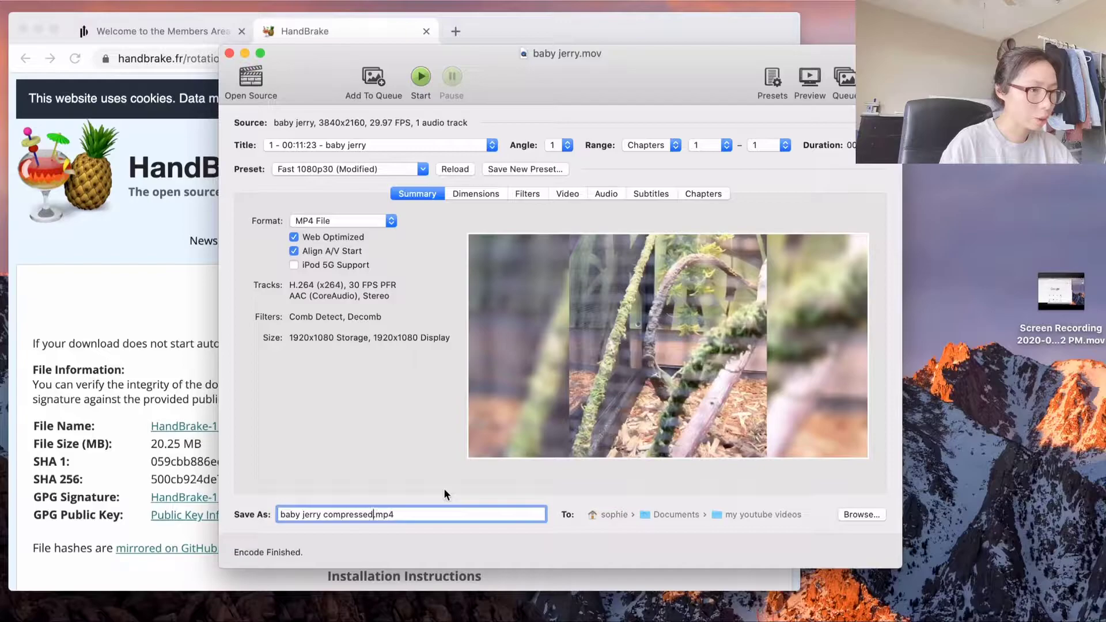
# - Review the available General presets and the Web Optimized option for the MP4 output
pyautogui.moveTo(485, 271)
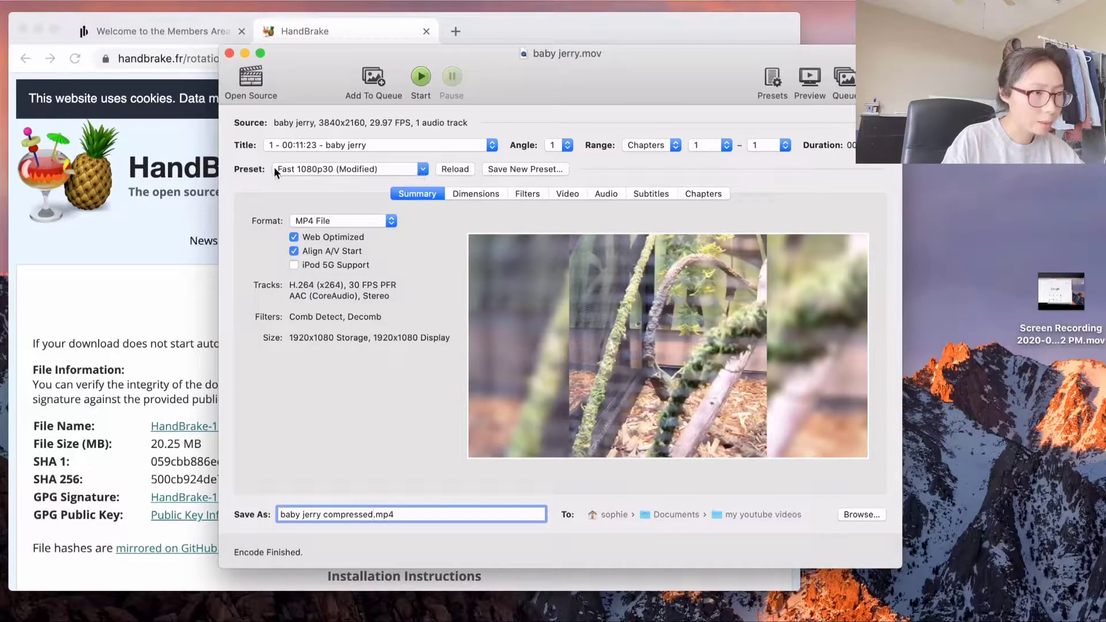
pyautogui.click(423, 169)
pyautogui.moveTo(417, 190)
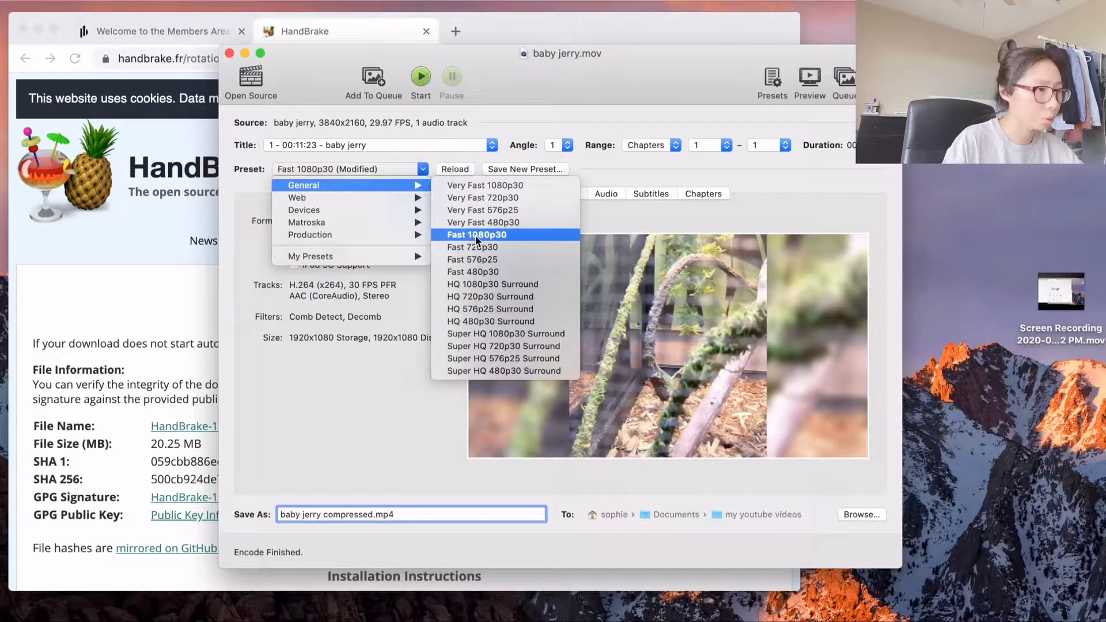
pyautogui.click(251, 202)
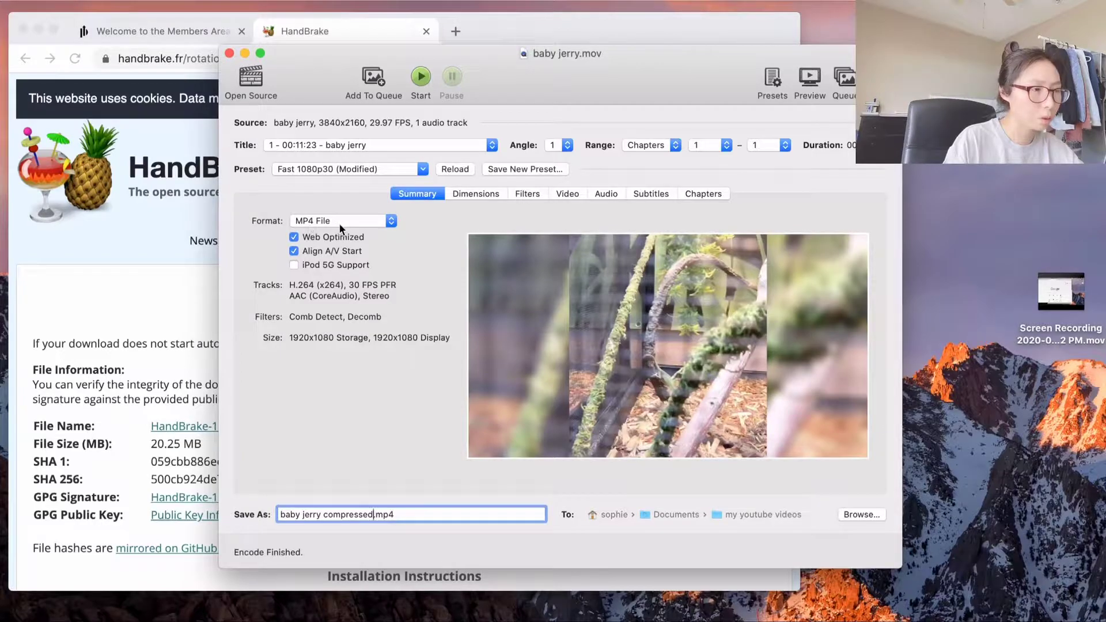
pyautogui.click(294, 237)
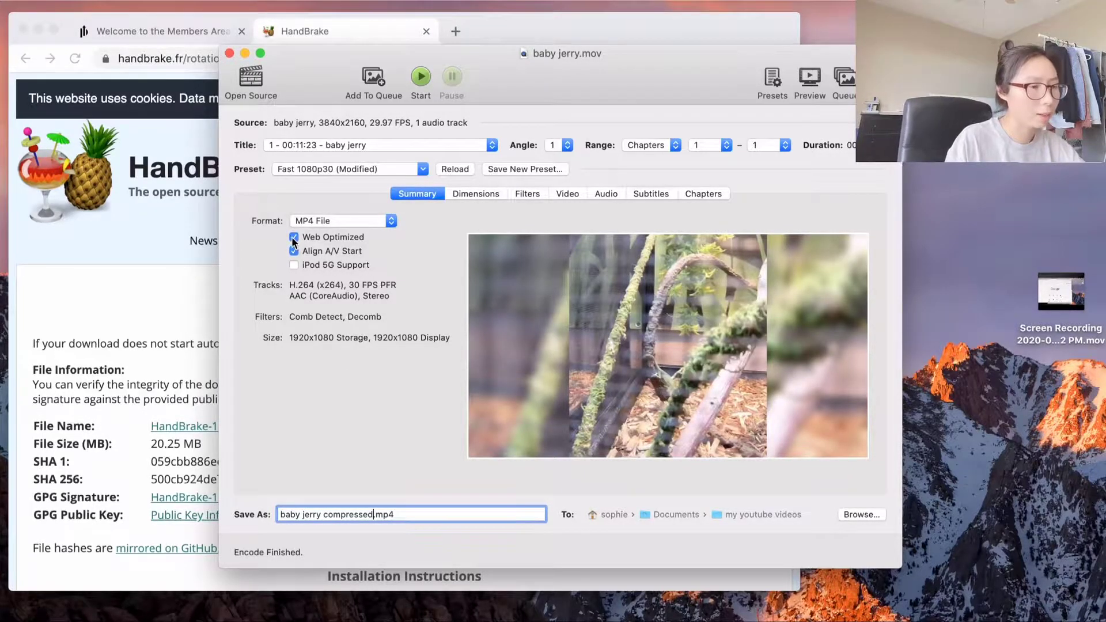
# - Check the original dimensions of baby jerry.mov in its file info for comparison with the output dimensions
pyautogui.click(482, 194)
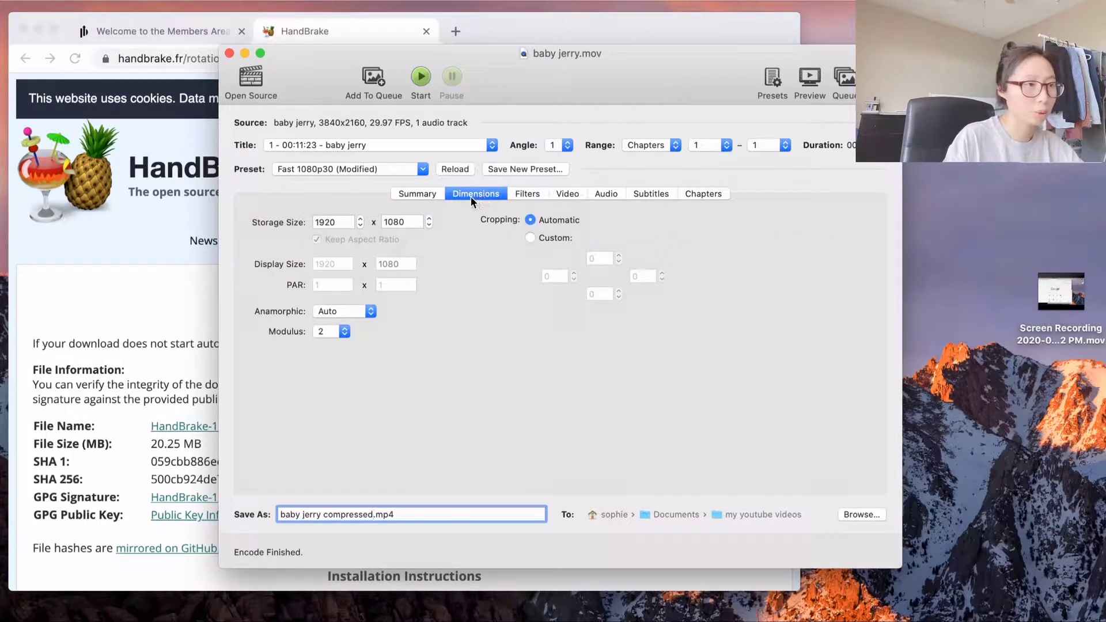
pyautogui.click(441, 612)
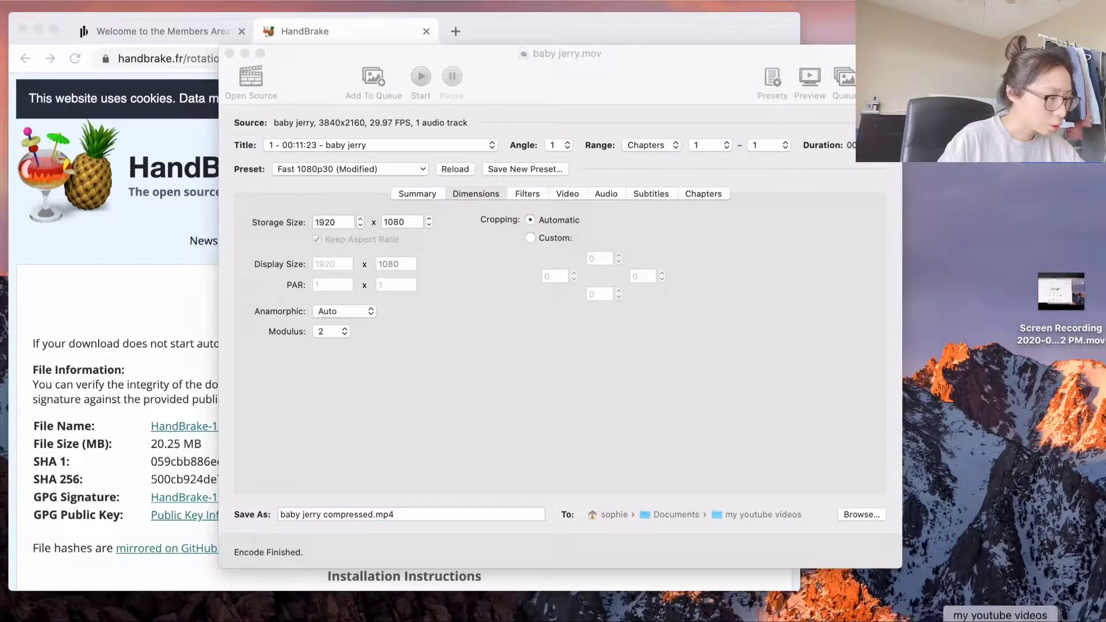
pyautogui.click(1001, 618)
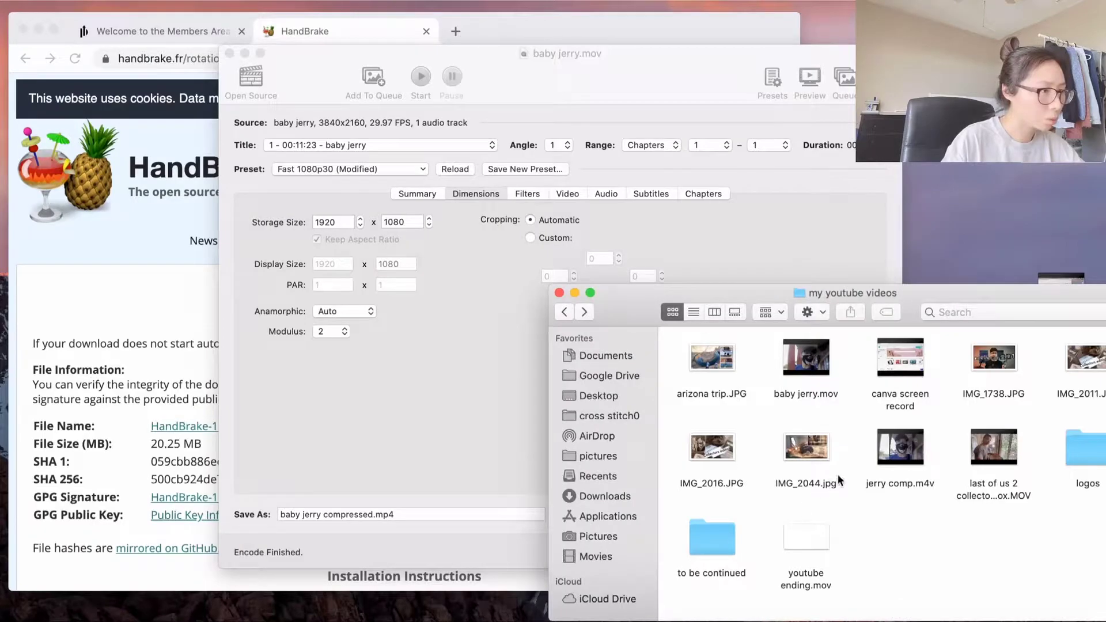
pyautogui.rightClick(811, 392)
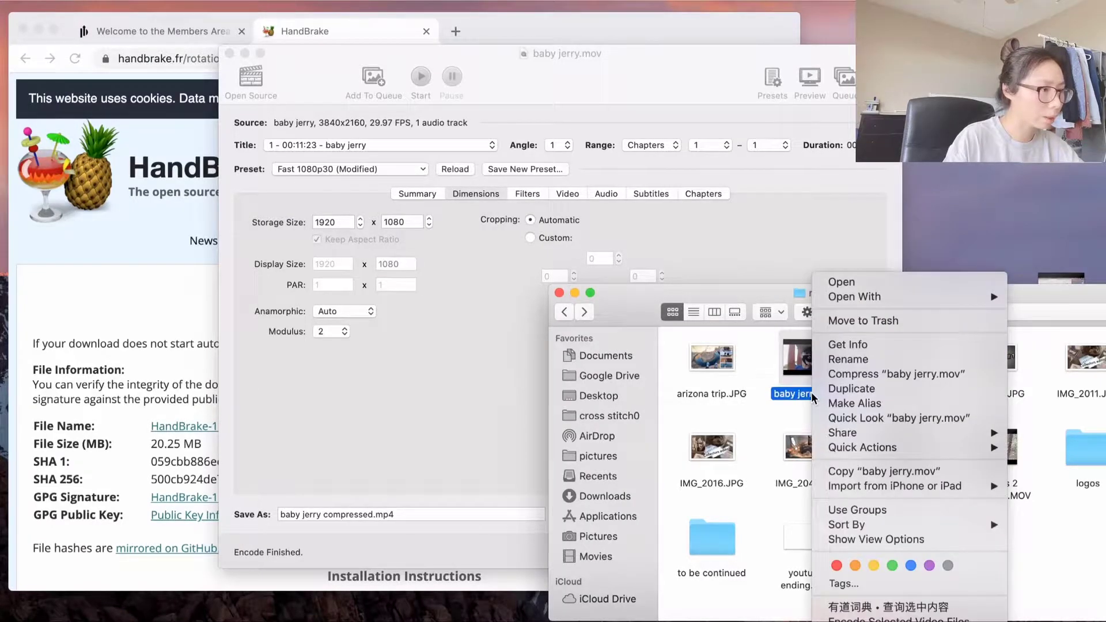
pyautogui.click(860, 345)
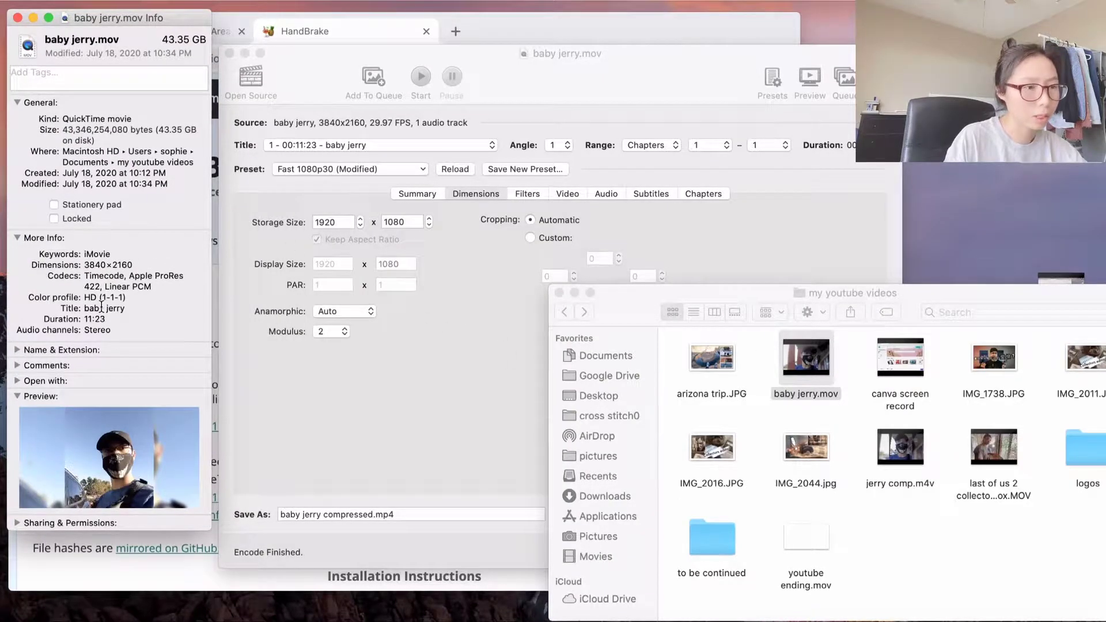
pyautogui.moveTo(33, 265); pyautogui.dragTo(141, 266)
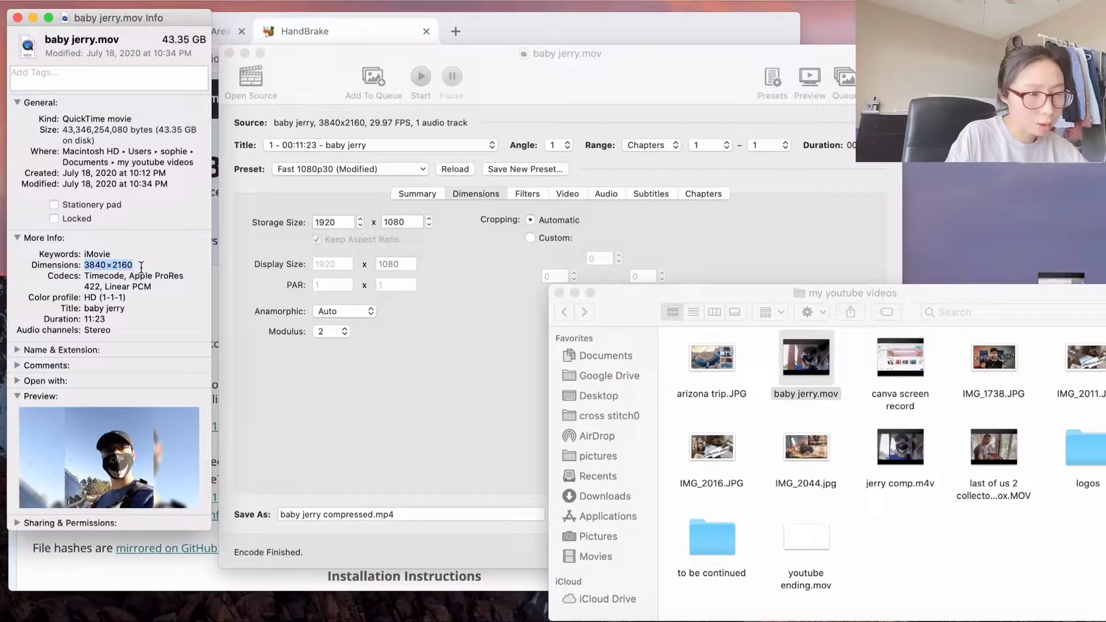
# - Set the output video's storage size to 3840 x 2160
pyautogui.click(341, 222)
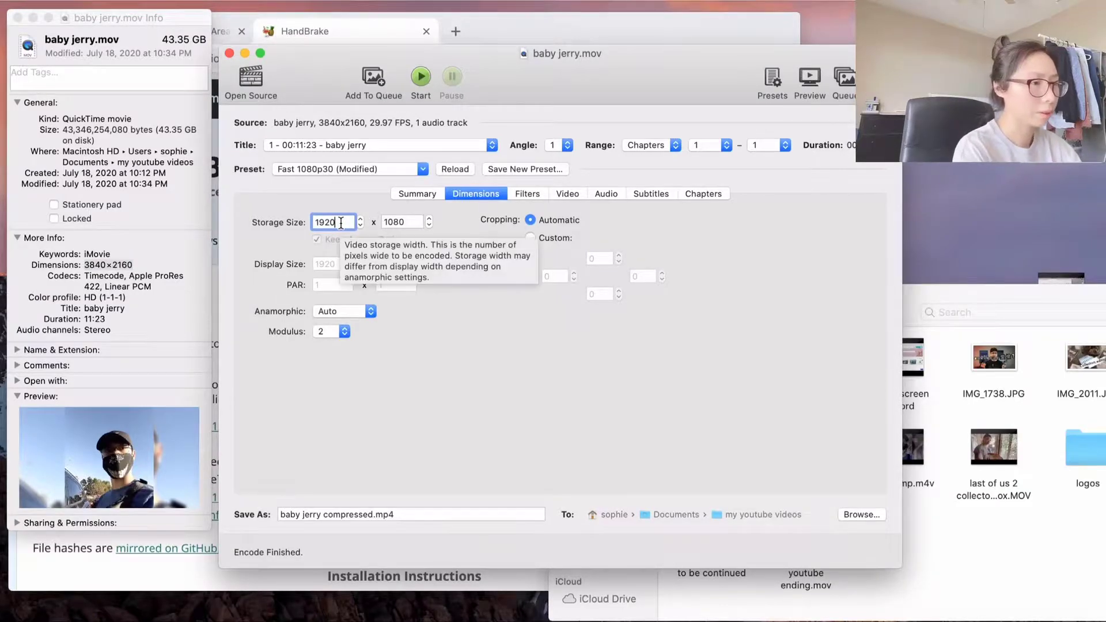
pyautogui.press('BackSpace')
pyautogui.press('BackSpace')
pyautogui.press('BackSpace')
pyautogui.press('BackSpace')
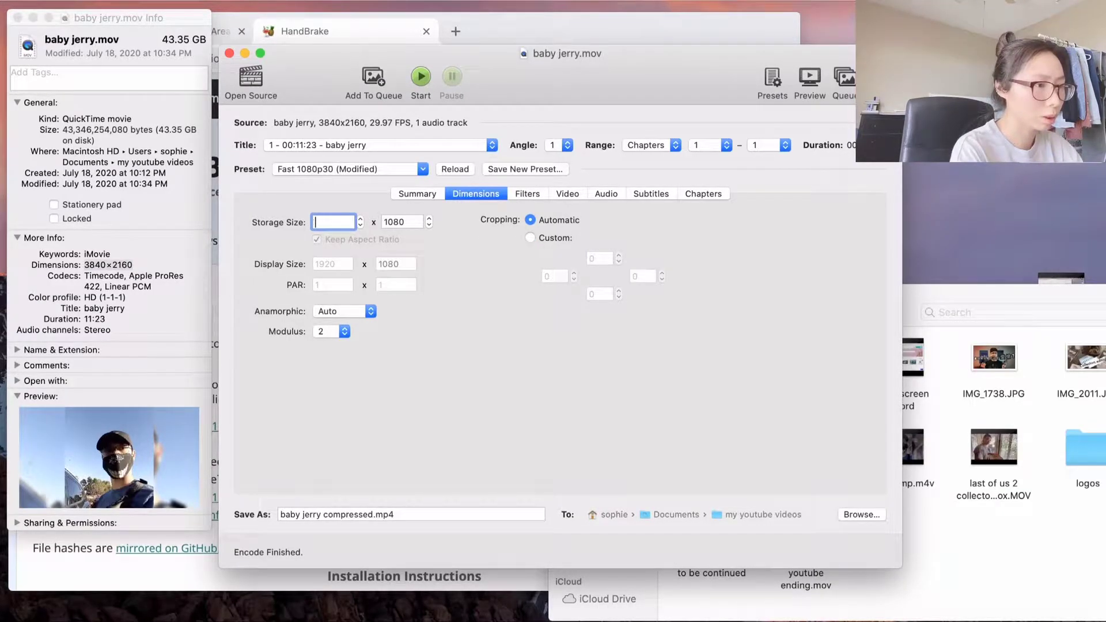
pyautogui.write('3840')
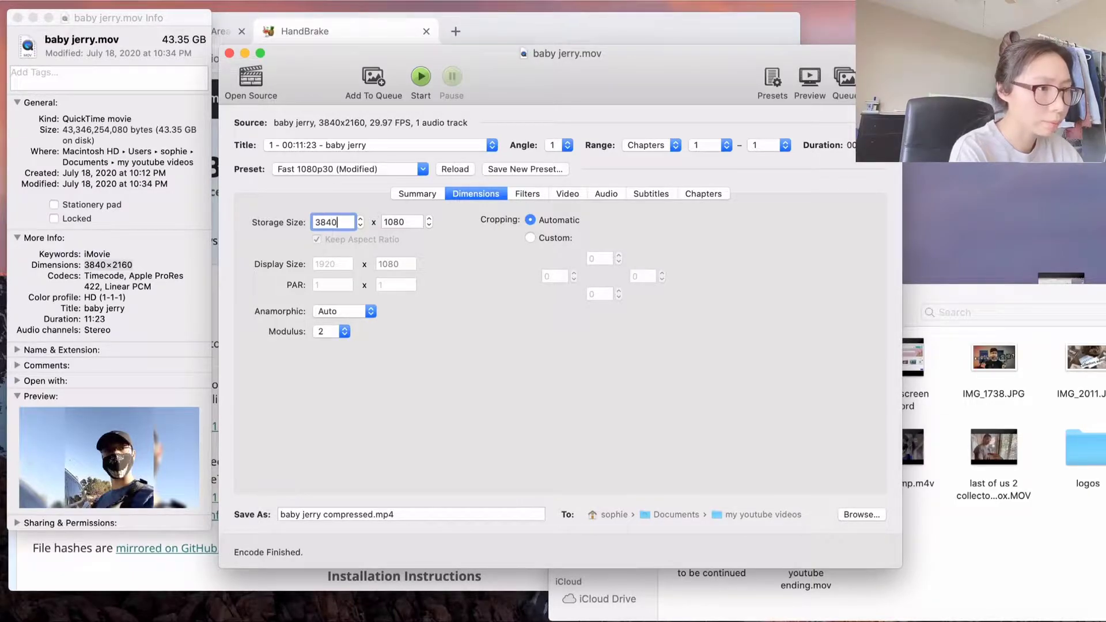
pyautogui.press('Tab')
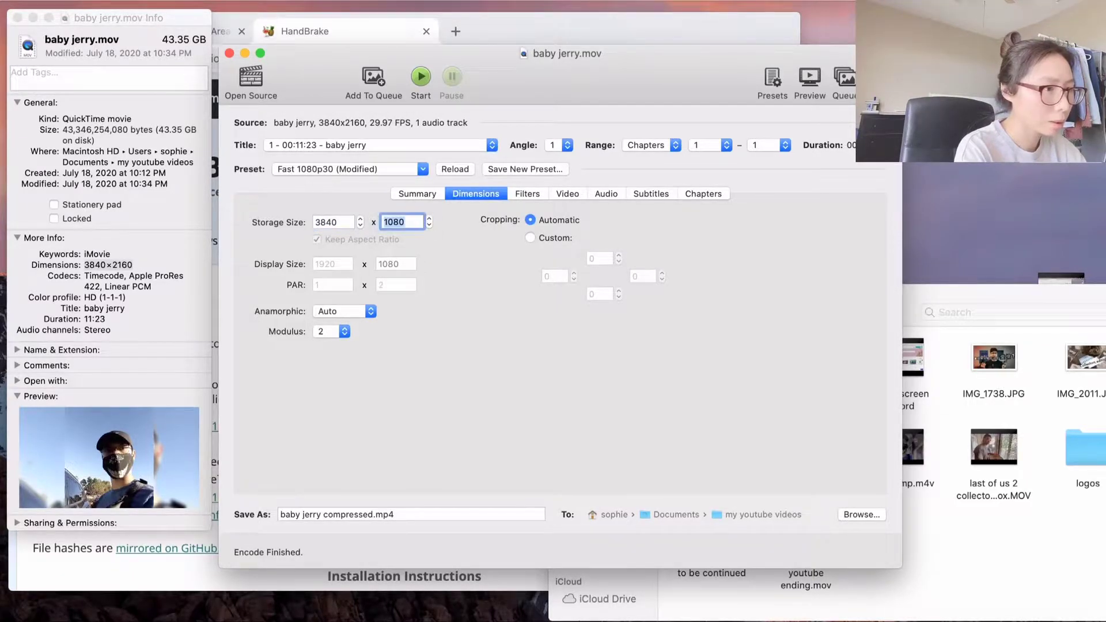
pyautogui.write('2160')
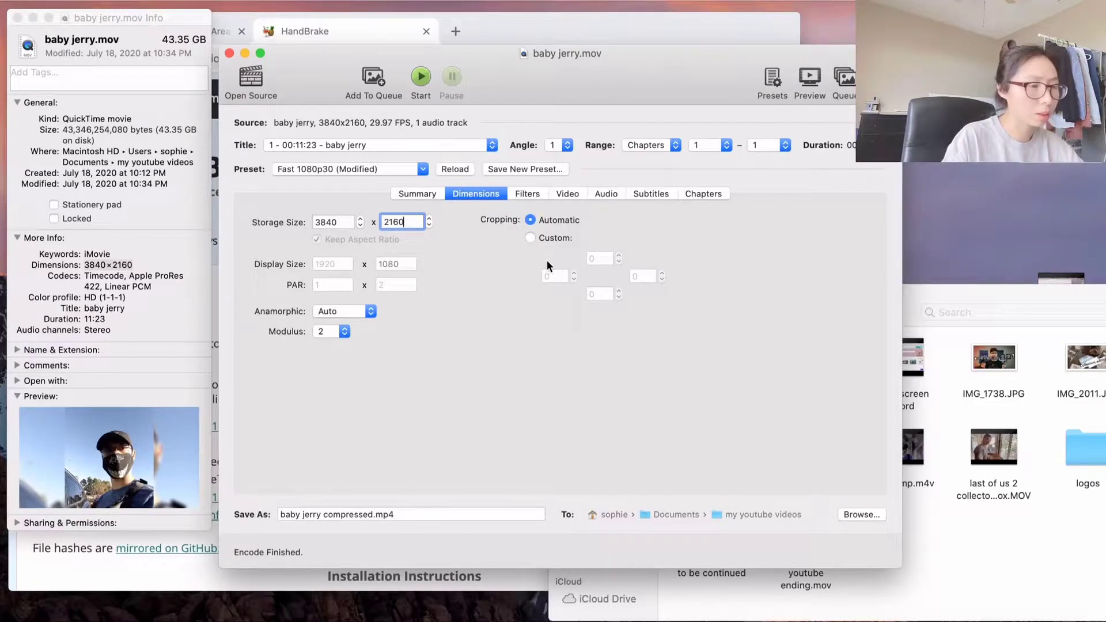
# - Look over the filter settings and try Constant Quality values such as RF 28 and RF 47.5, returning to RF 18.5
pyautogui.click(528, 195)
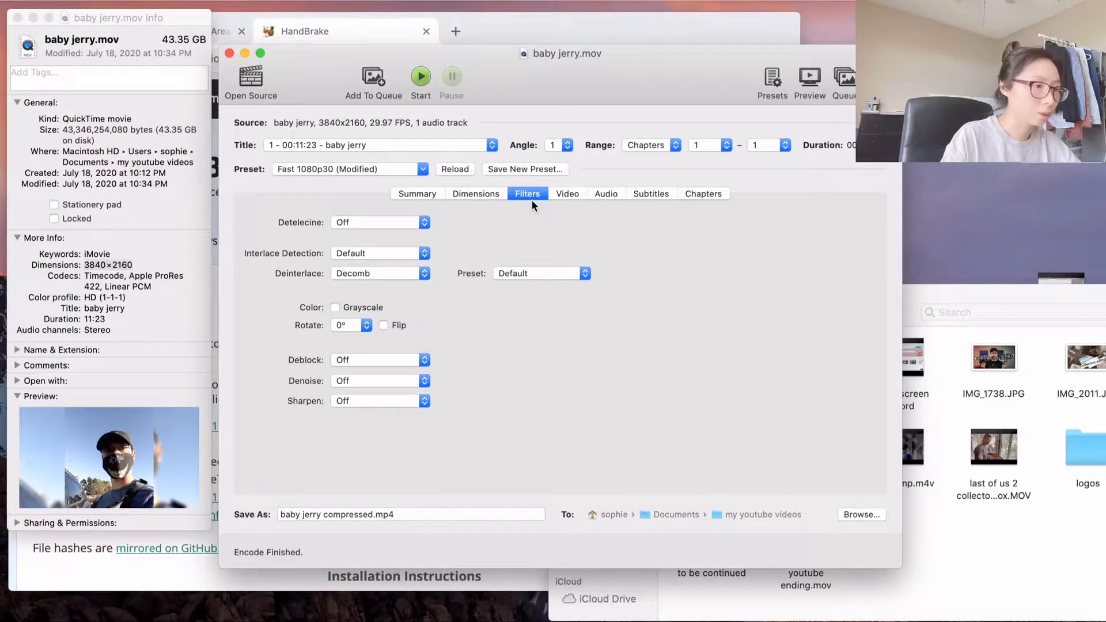
pyautogui.click(567, 194)
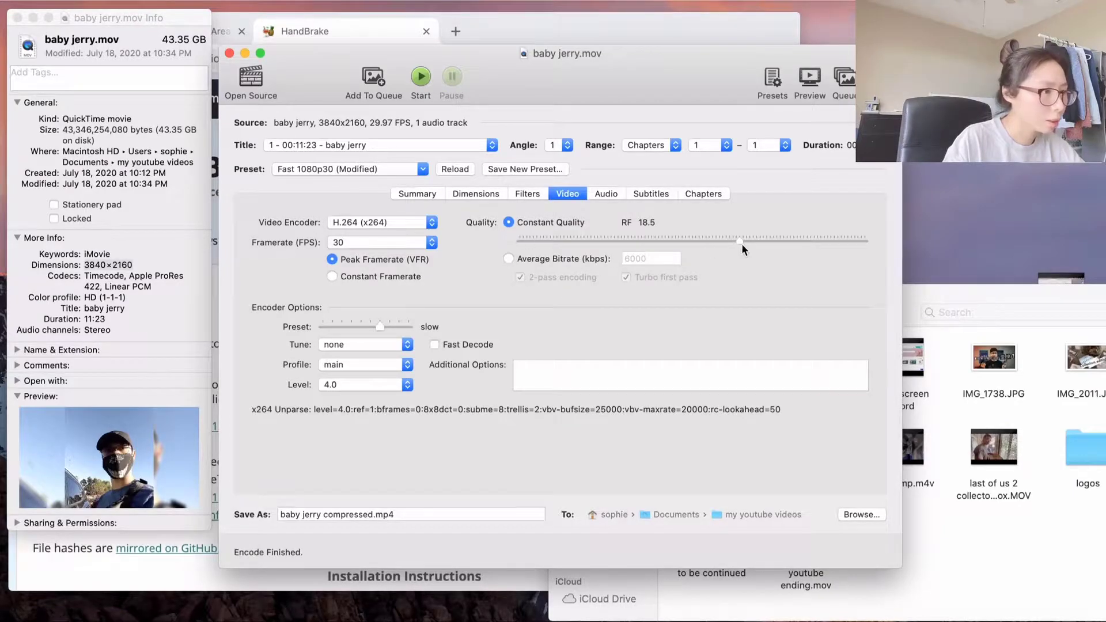
pyautogui.moveTo(741, 241); pyautogui.dragTo(703, 242)
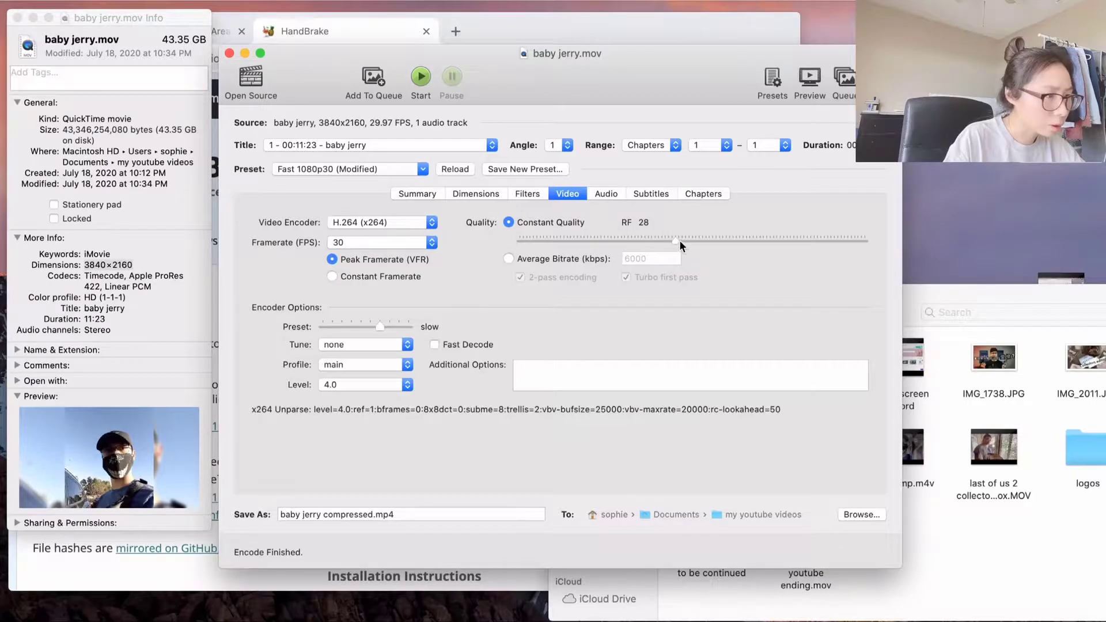
pyautogui.moveTo(630, 243); pyautogui.dragTo(555, 243)
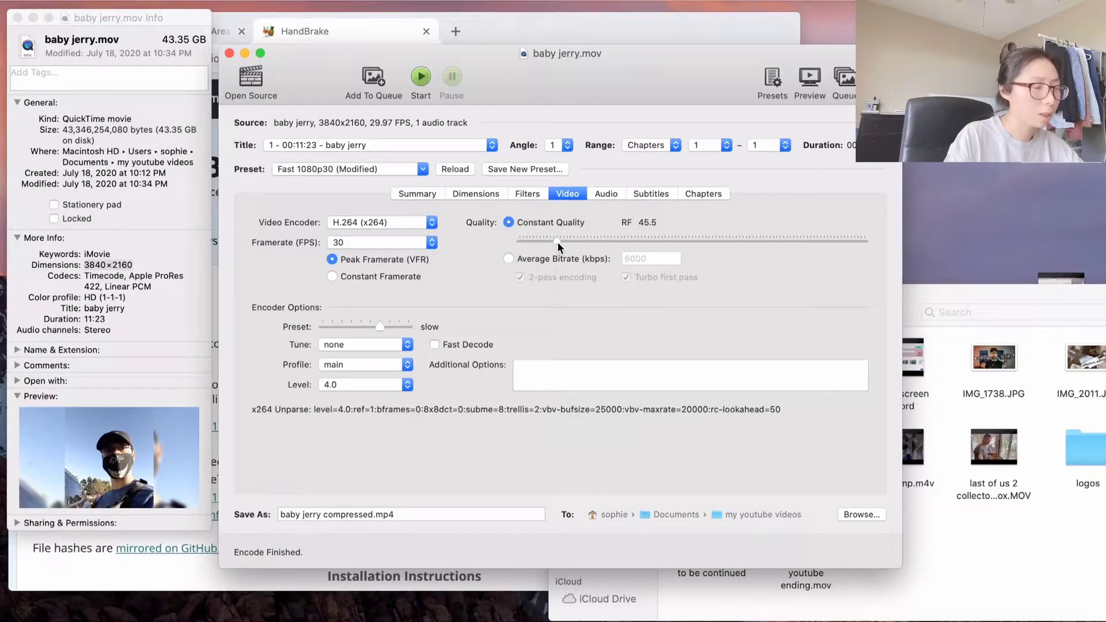
pyautogui.moveTo(555, 241); pyautogui.dragTo(544, 242)
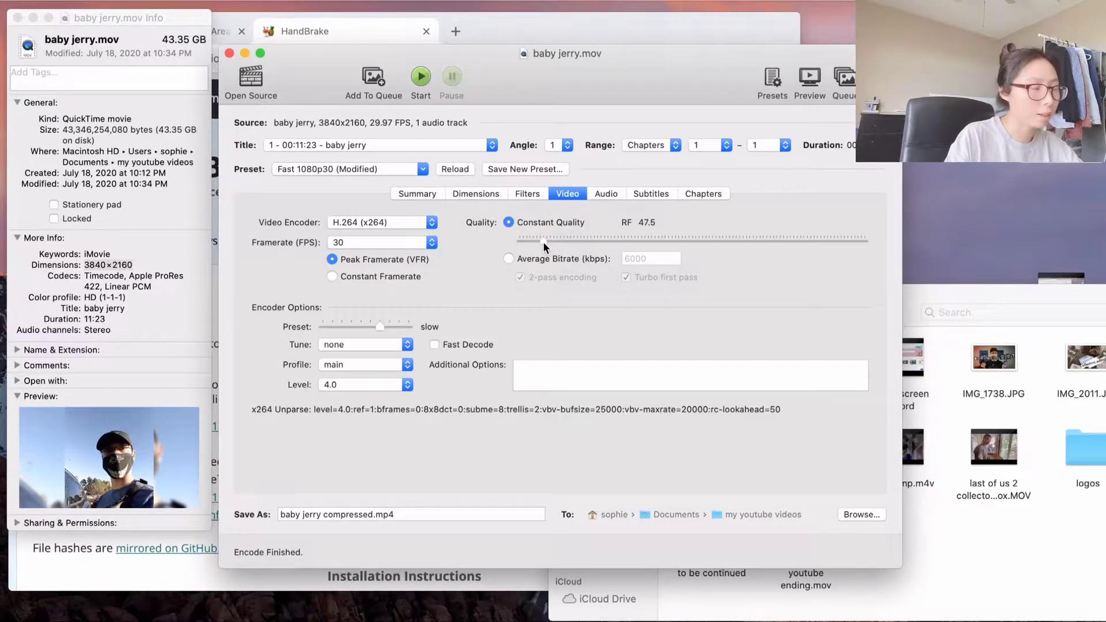
pyautogui.moveTo(544, 242); pyautogui.dragTo(630, 242)
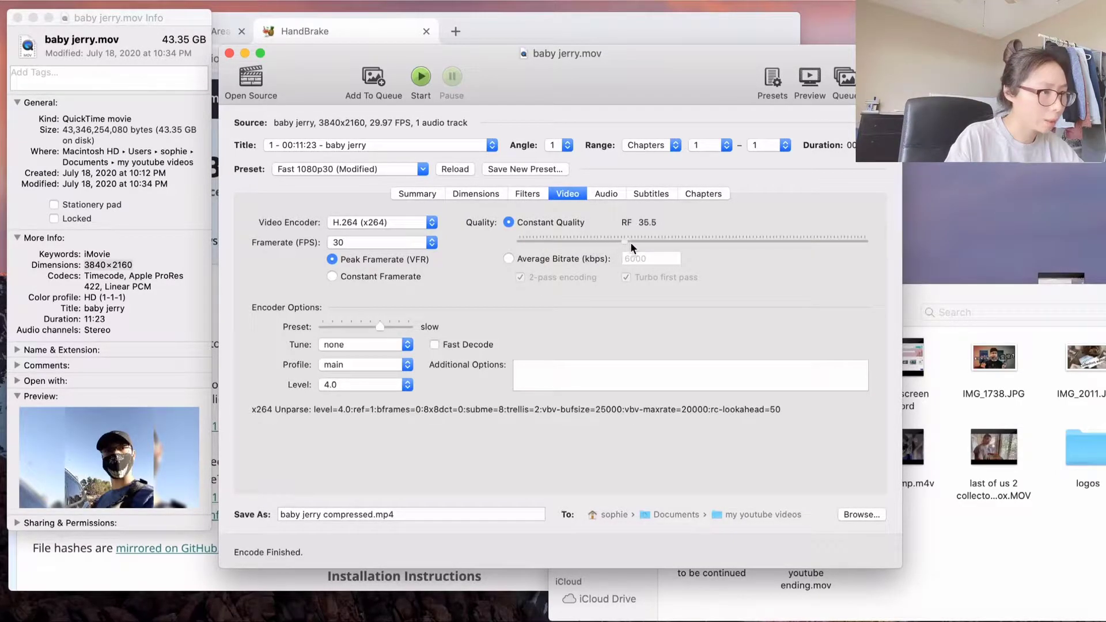
pyautogui.moveTo(713, 243); pyautogui.dragTo(738, 243)
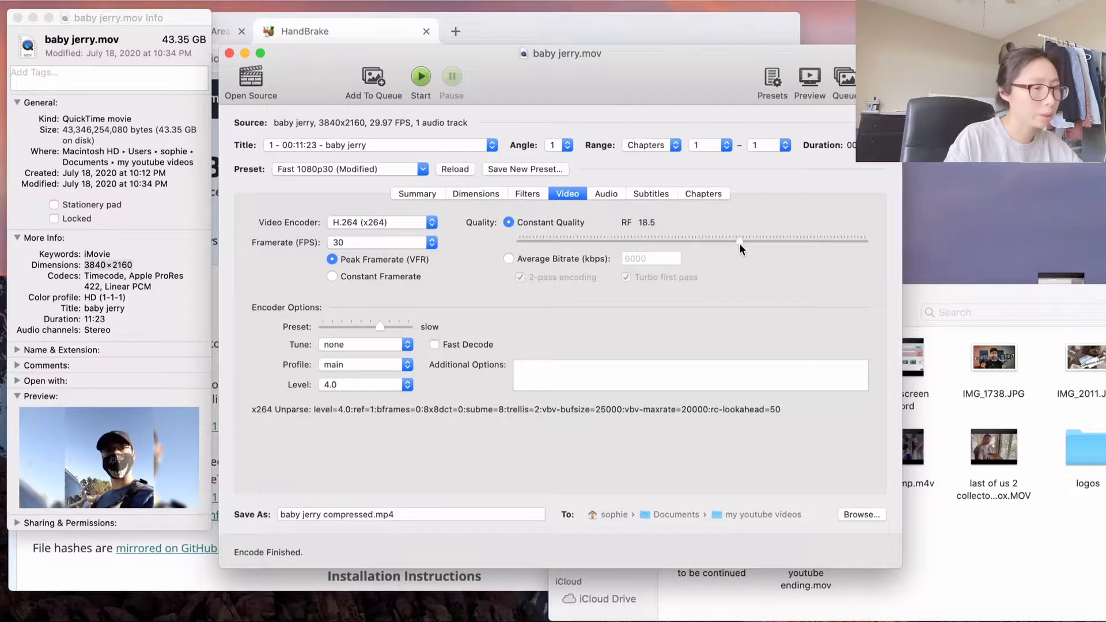
# - Switch the video quality to an average bitrate of 6000 kbps, keeping 2-pass encoding and Turbo first pass enabled
pyautogui.click(509, 258)
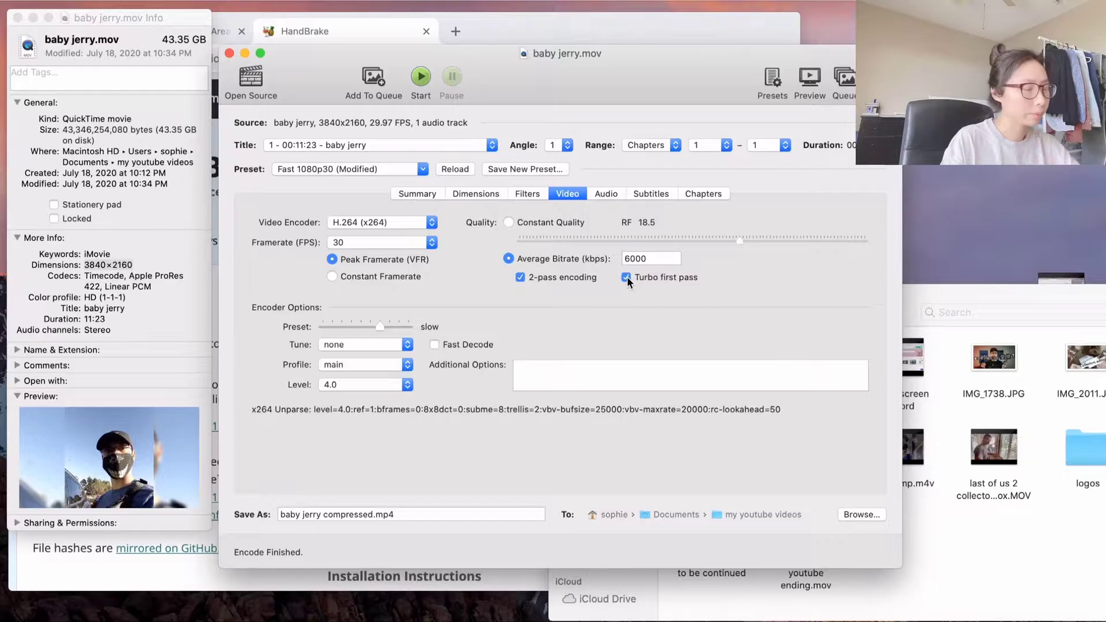
pyautogui.click(651, 259)
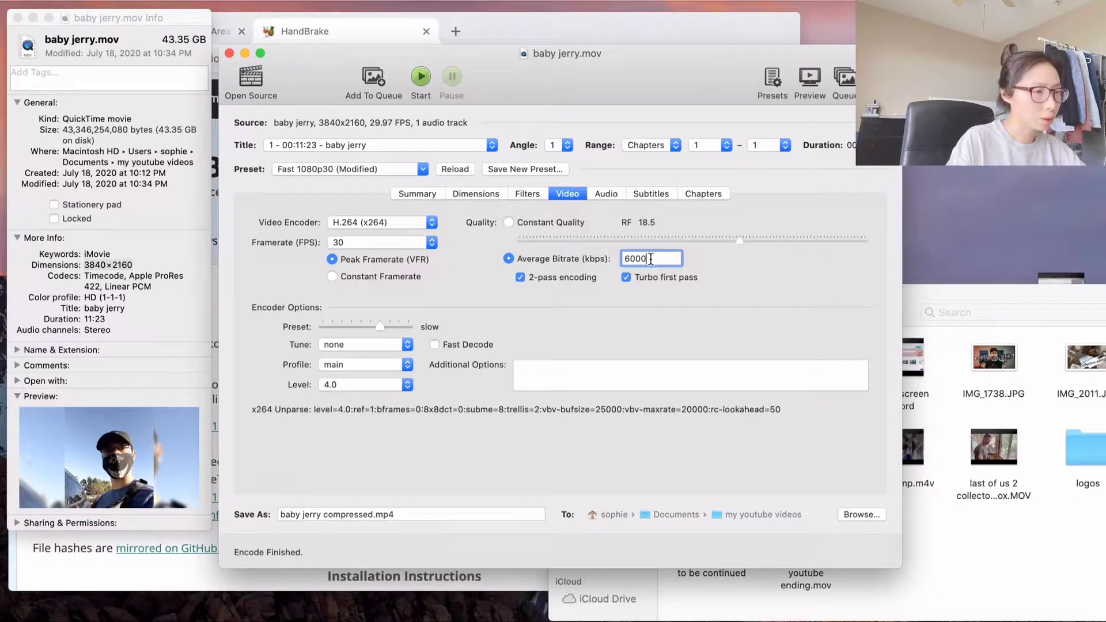
pyautogui.moveTo(649, 258); pyautogui.dragTo(615, 259)
pyautogui.click(667, 258)
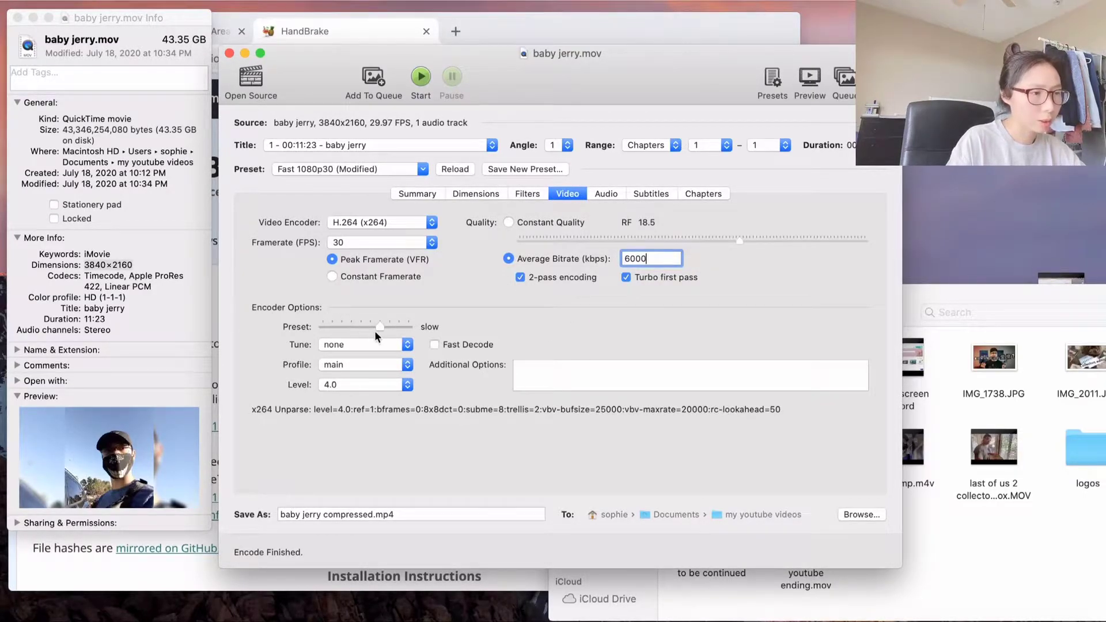
# - Try the fast encoder preset and set it back to slow
pyautogui.moveTo(379, 327)
pyautogui.mouseDown()
pyautogui.moveTo(347, 327)
pyautogui.moveTo(379, 327)
pyautogui.mouseUp()
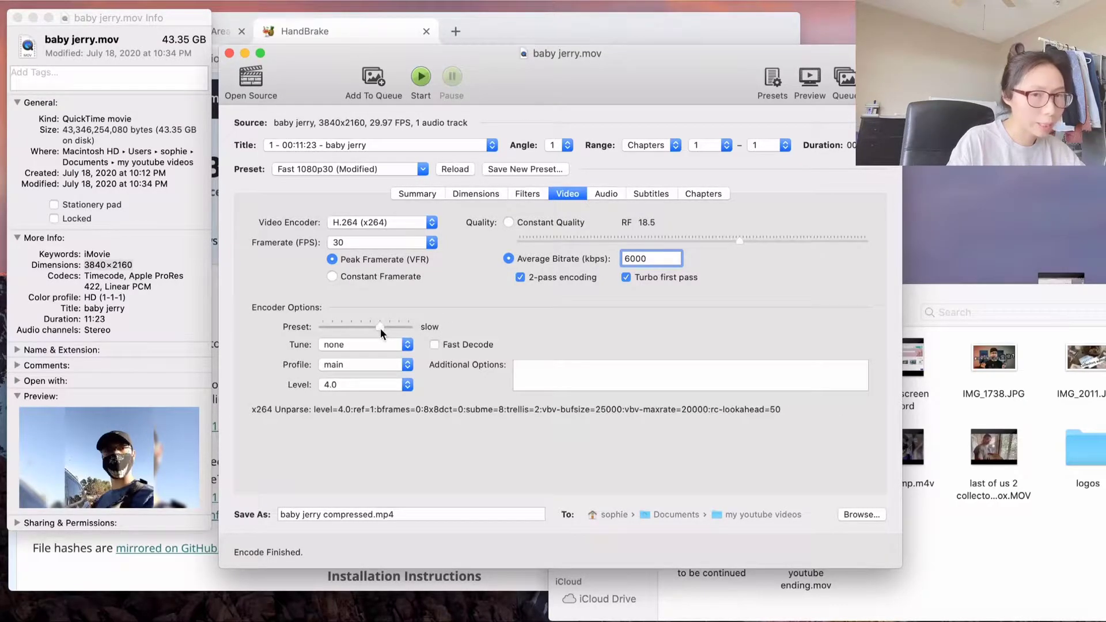
pyautogui.moveTo(380, 327)
pyautogui.mouseDown()
pyautogui.moveTo(347, 327)
pyautogui.moveTo(366, 330)
pyautogui.mouseUp()
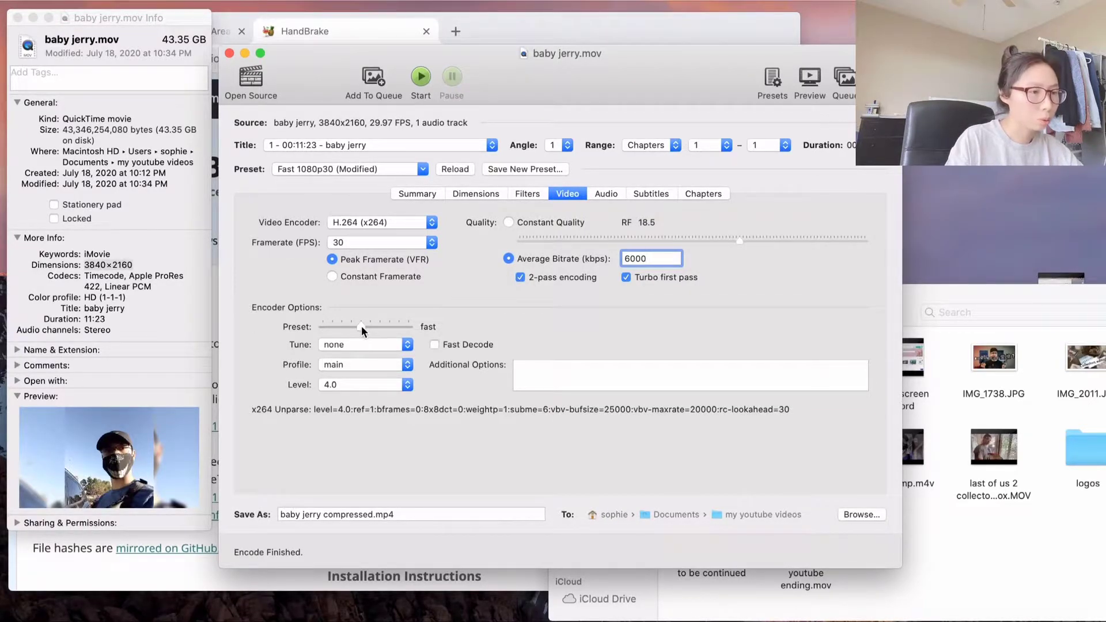
pyautogui.moveTo(361, 326); pyautogui.dragTo(378, 327)
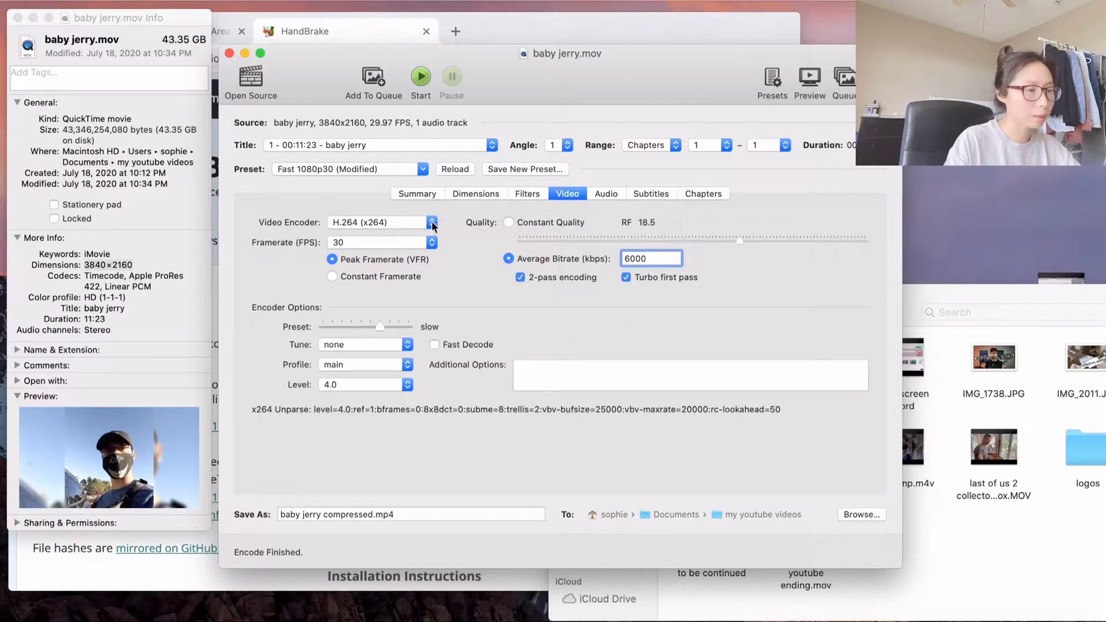
# - Review the audio, subtitle and chapter settings and check the summary of the output
pyautogui.click(611, 198)
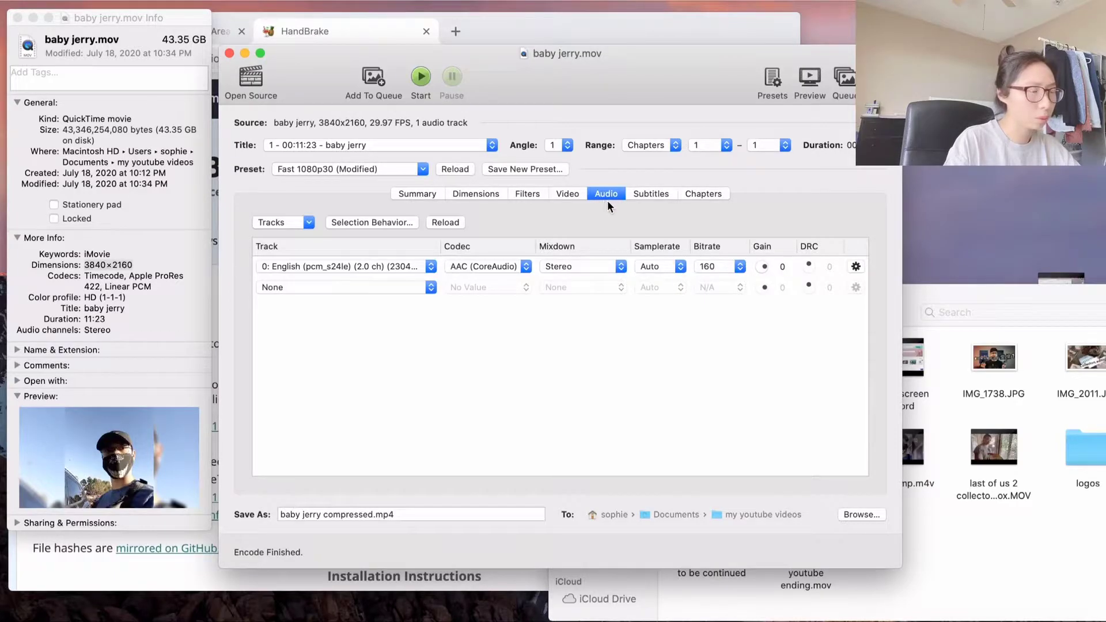
pyautogui.click(648, 195)
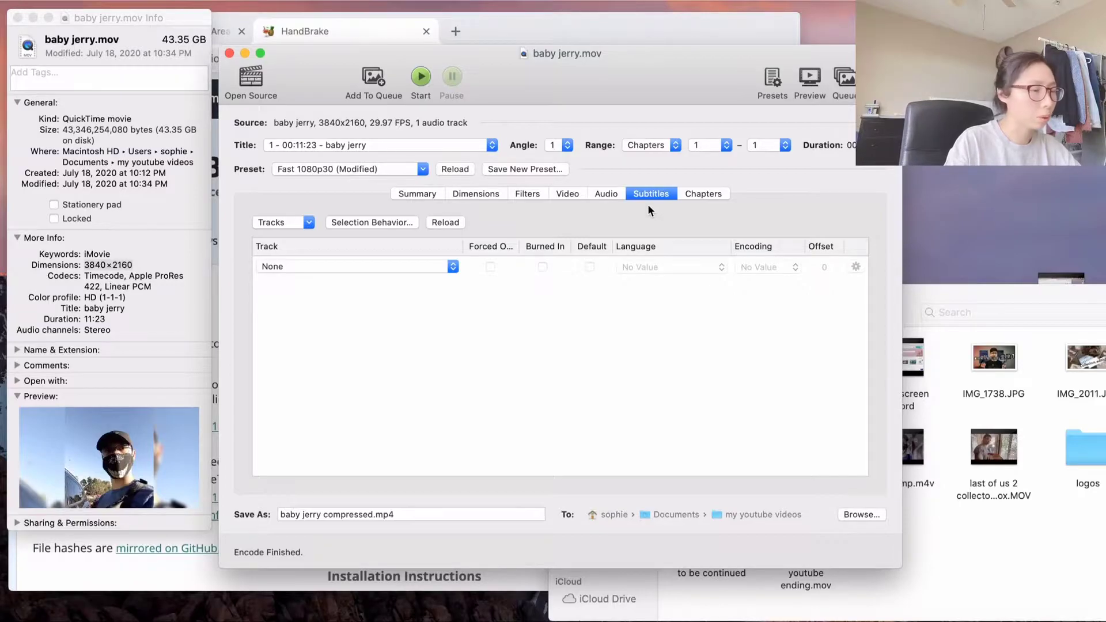
pyautogui.click(711, 197)
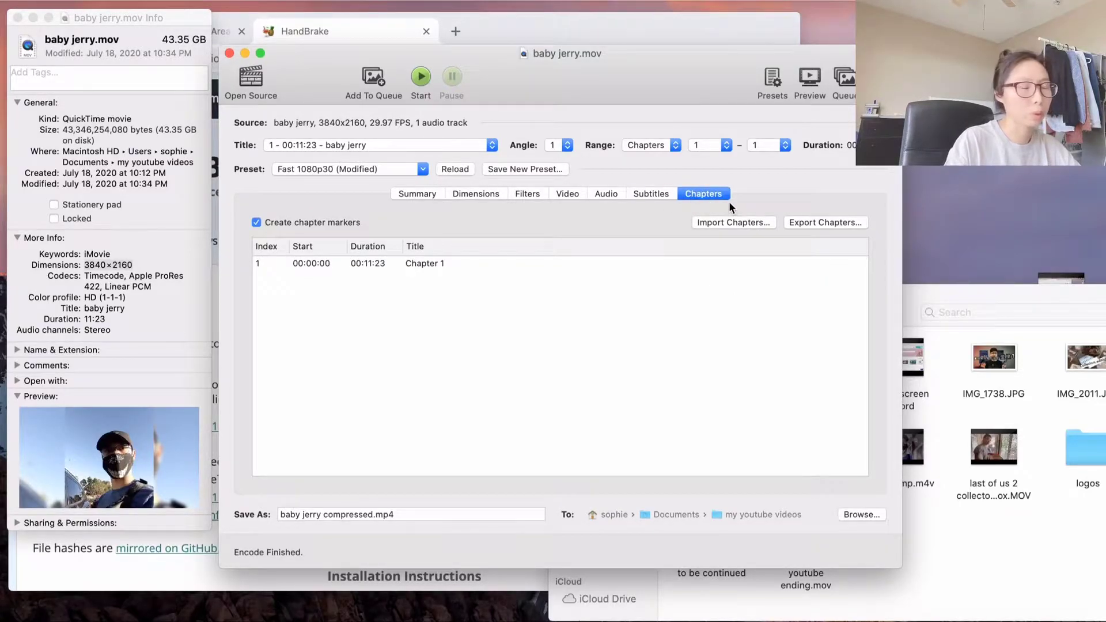
pyautogui.click(426, 192)
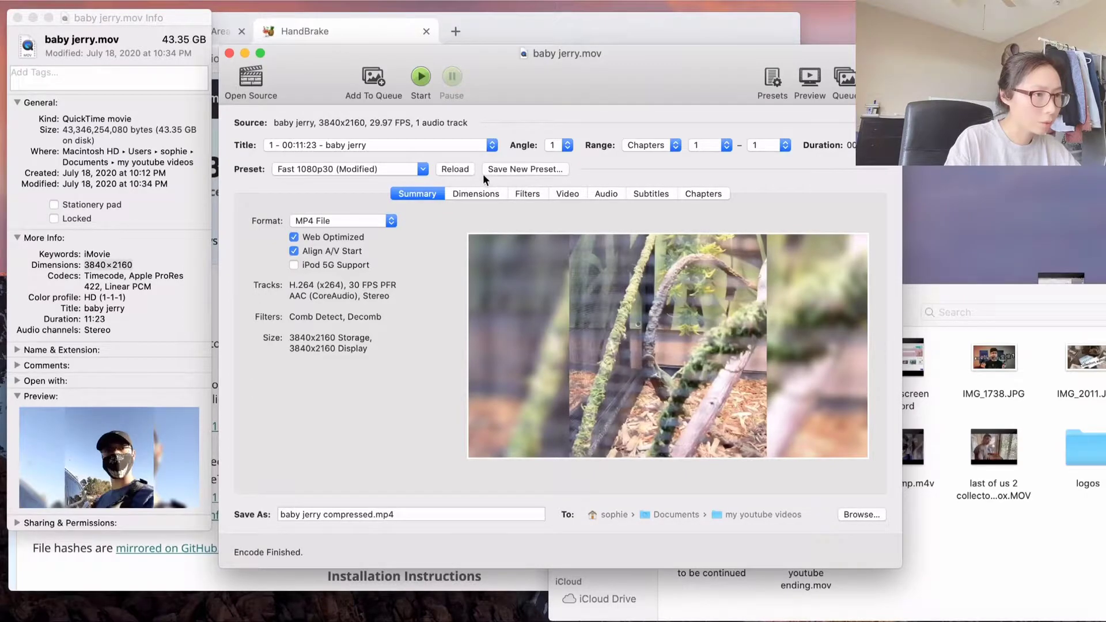
# - View the form for saving a new preset without adding one, and check the custom presets under My Presets
pyautogui.click(529, 170)
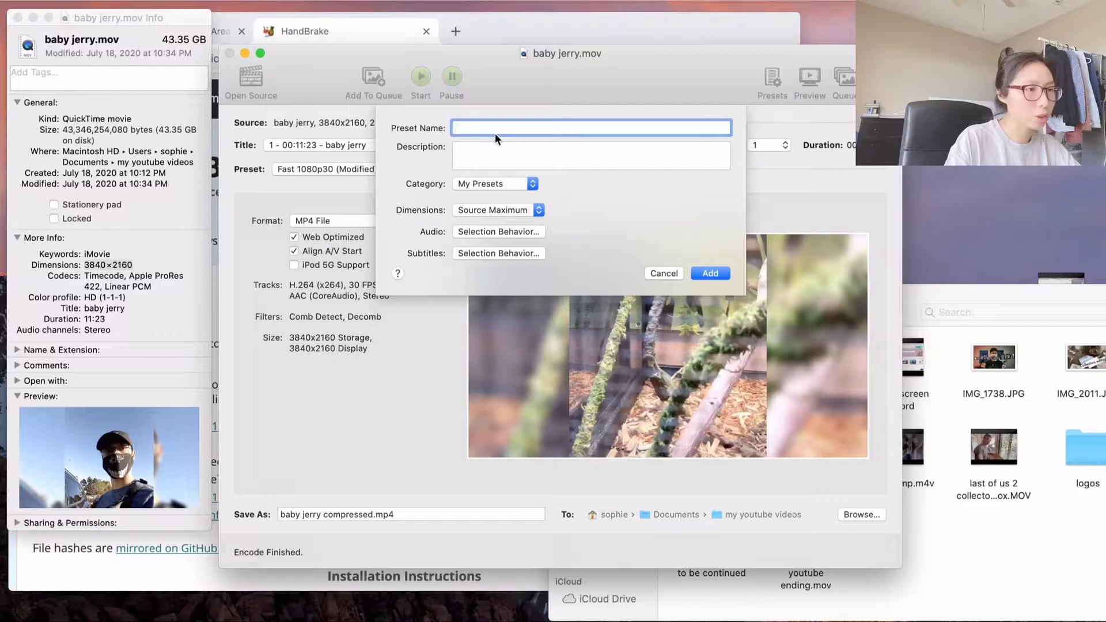
pyautogui.click(664, 275)
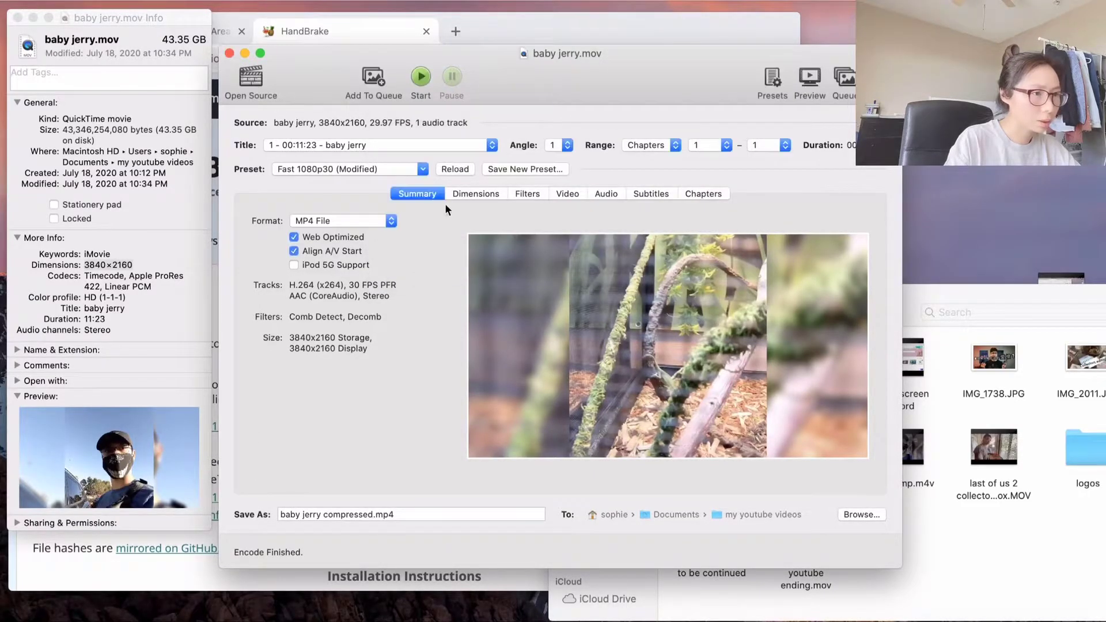
pyautogui.click(423, 169)
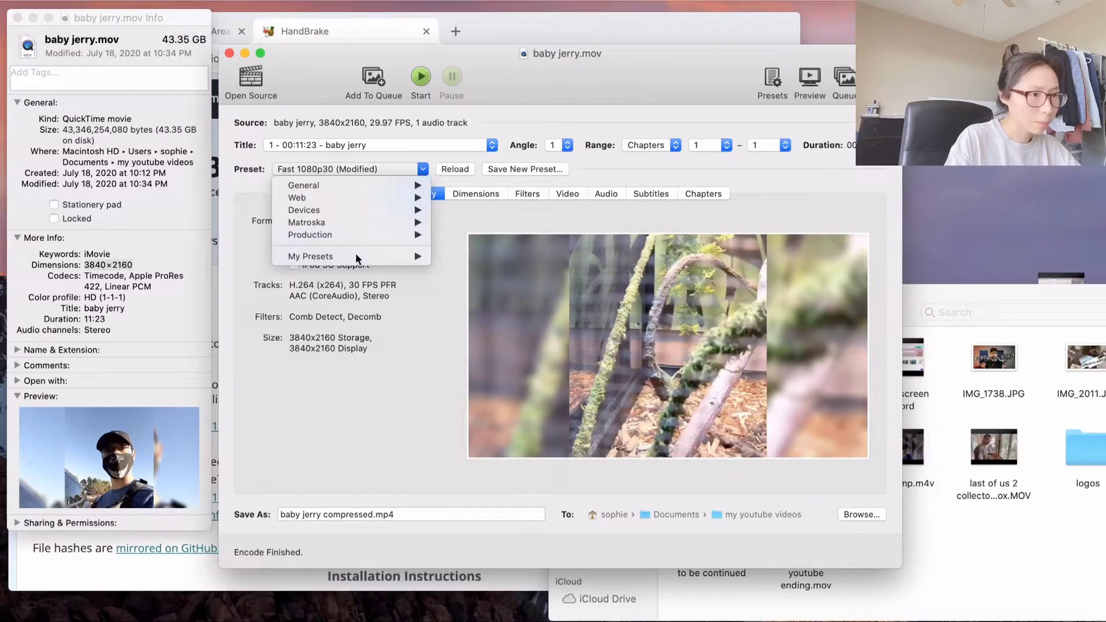
pyautogui.moveTo(337, 257)
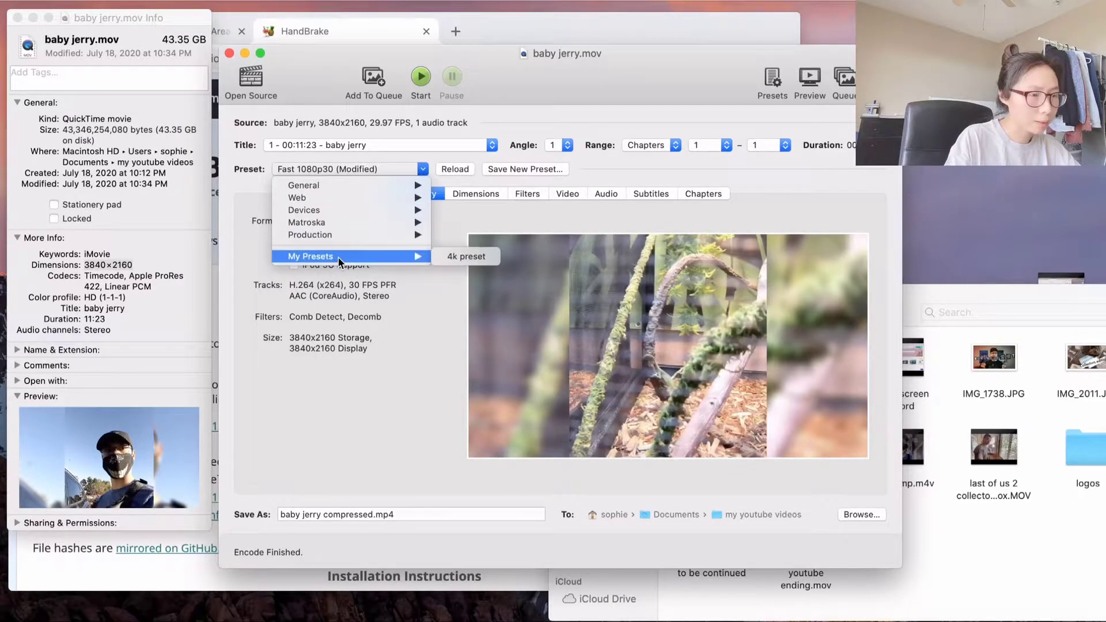
pyautogui.click(451, 232)
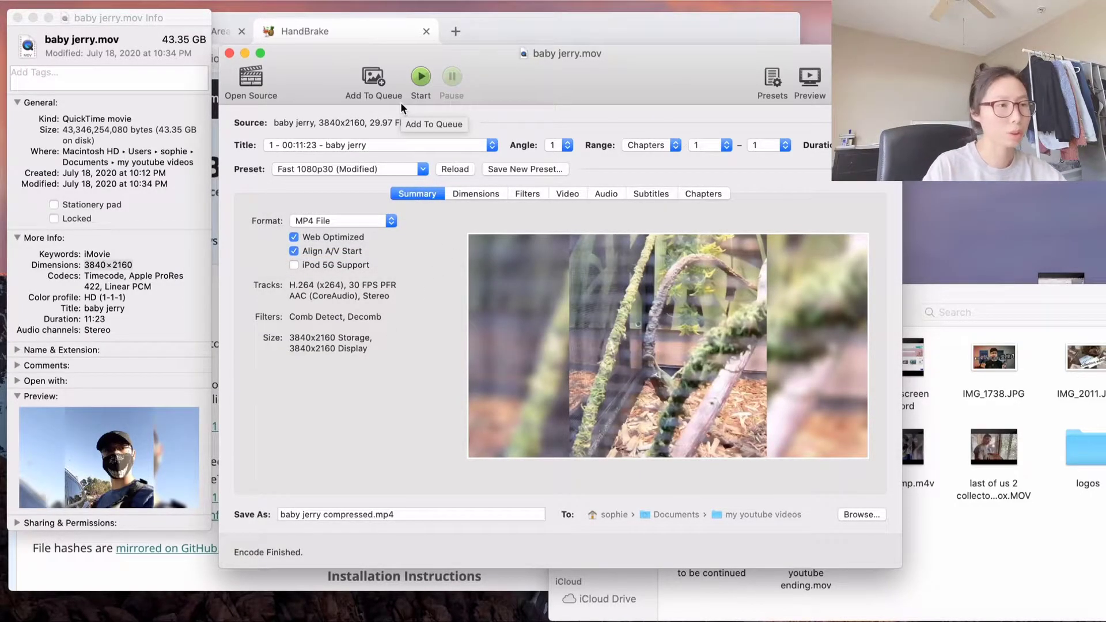
# - Start encoding baby jerry compressed.mp4 and, once it finishes, set the encoder preset to medium
pyautogui.click(420, 78)
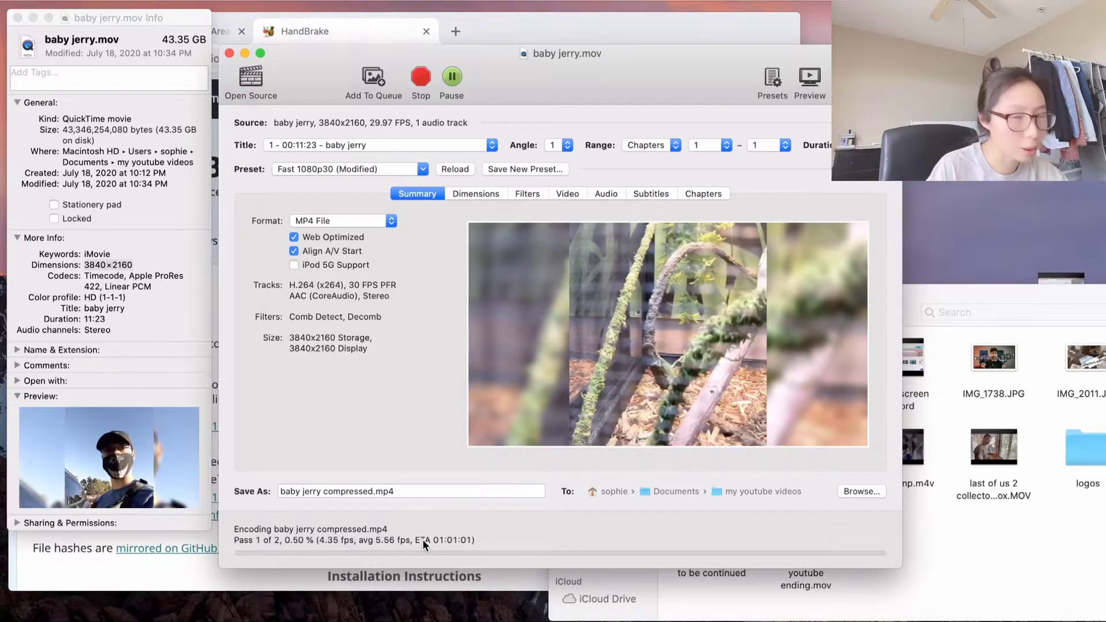
pyautogui.click(165, 256)
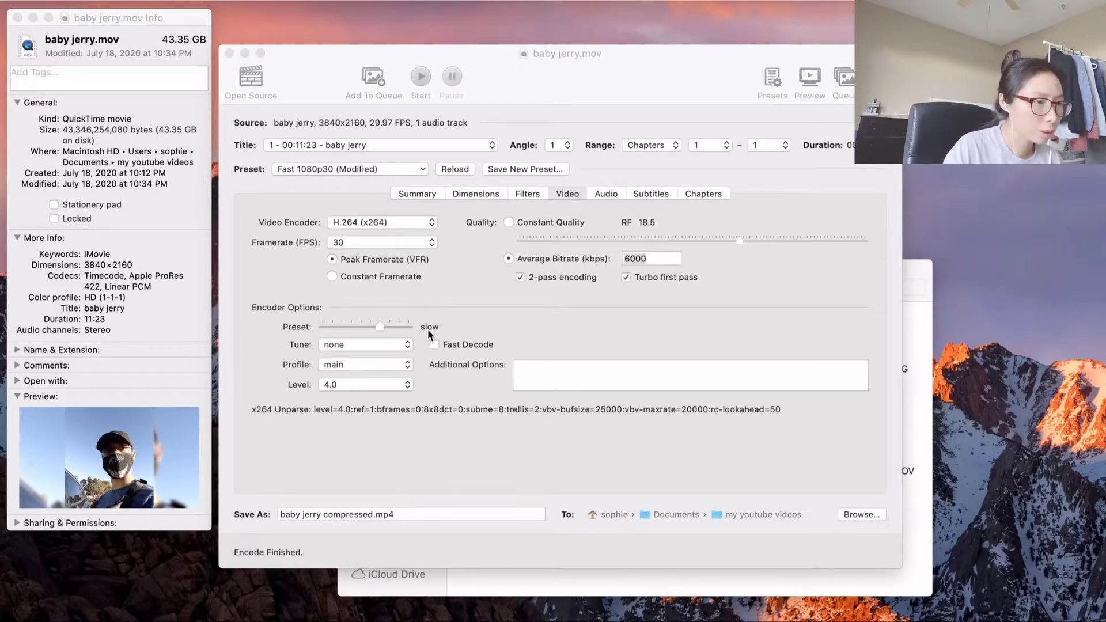
pyautogui.moveTo(380, 327)
pyautogui.mouseDown()
pyautogui.moveTo(362, 327)
pyautogui.moveTo(374, 327)
pyautogui.mouseUp()
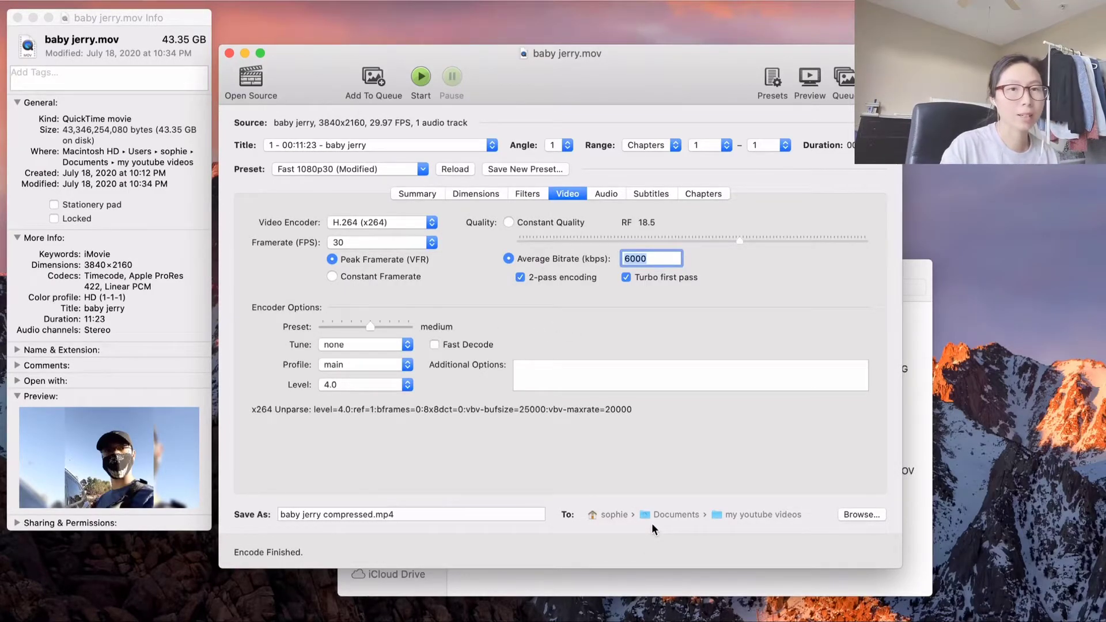
# - Check the file info of baby jerry compressed.mp4 in the my youtube videos folder against the original, and close it
pyautogui.click(672, 583)
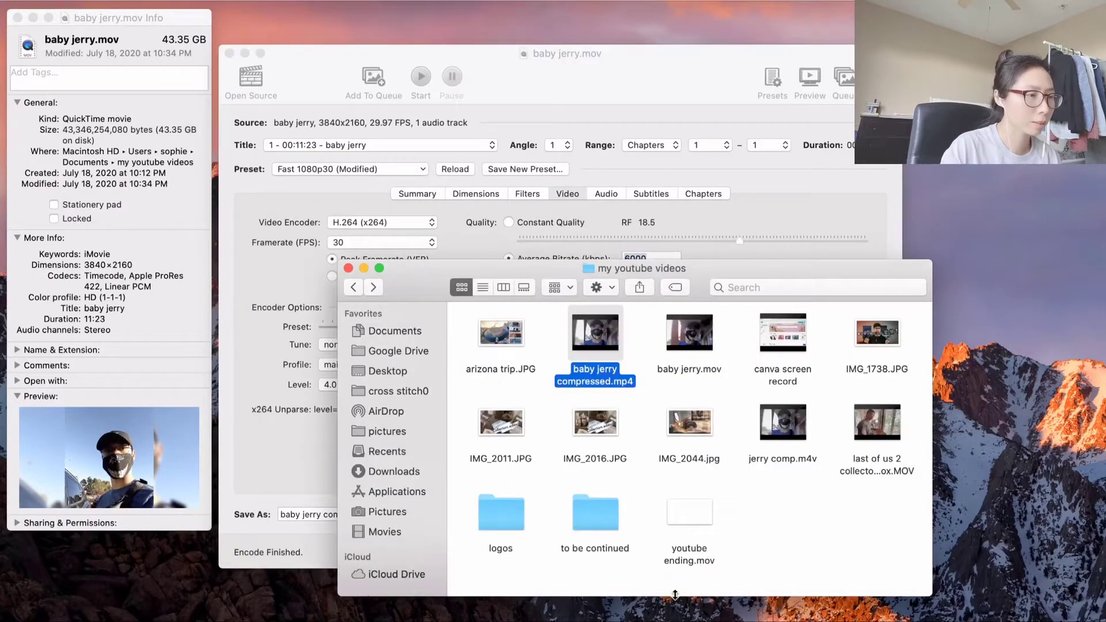
pyautogui.rightClick(612, 383)
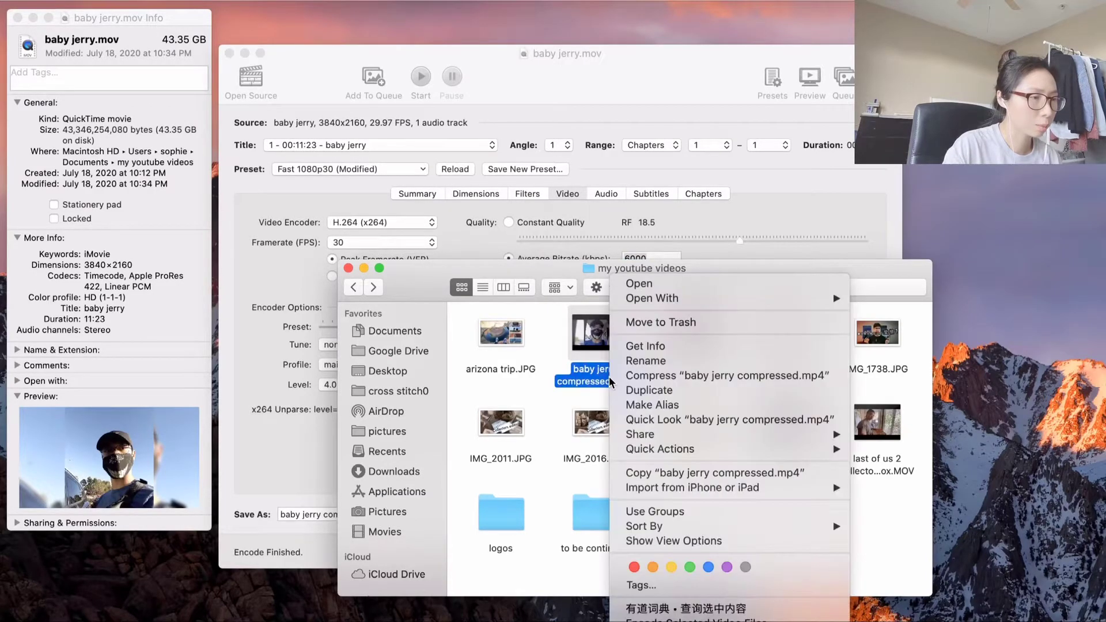
pyautogui.click(639, 346)
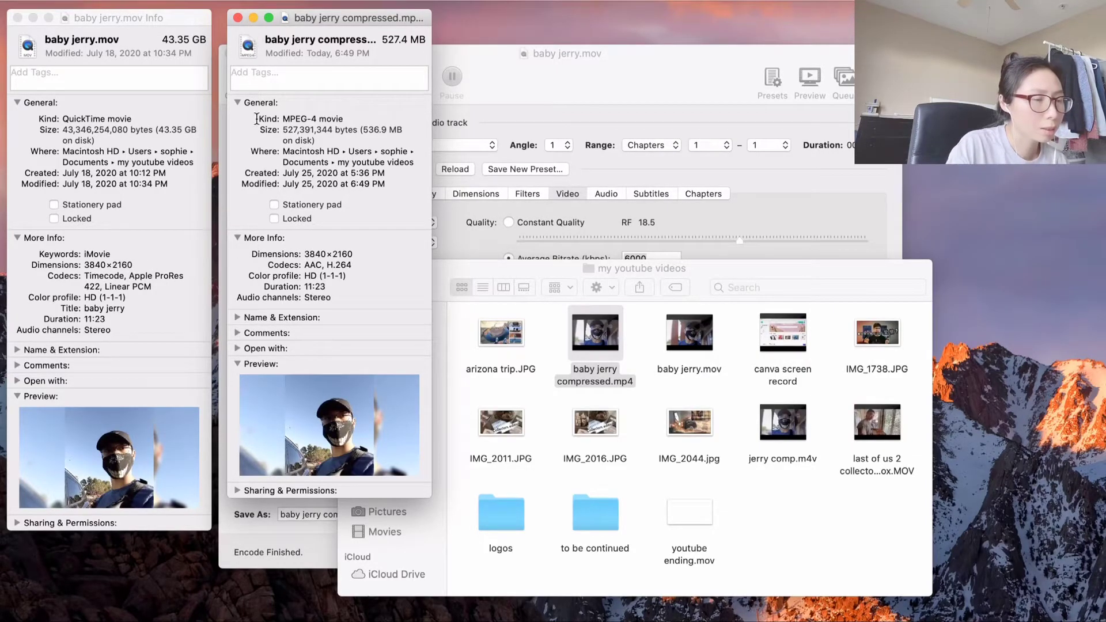
pyautogui.click(237, 16)
# - Open baby jerry compressed.mp4 in the video player and start playback
pyautogui.click(604, 346)
pyautogui.doubleClick(612, 353)
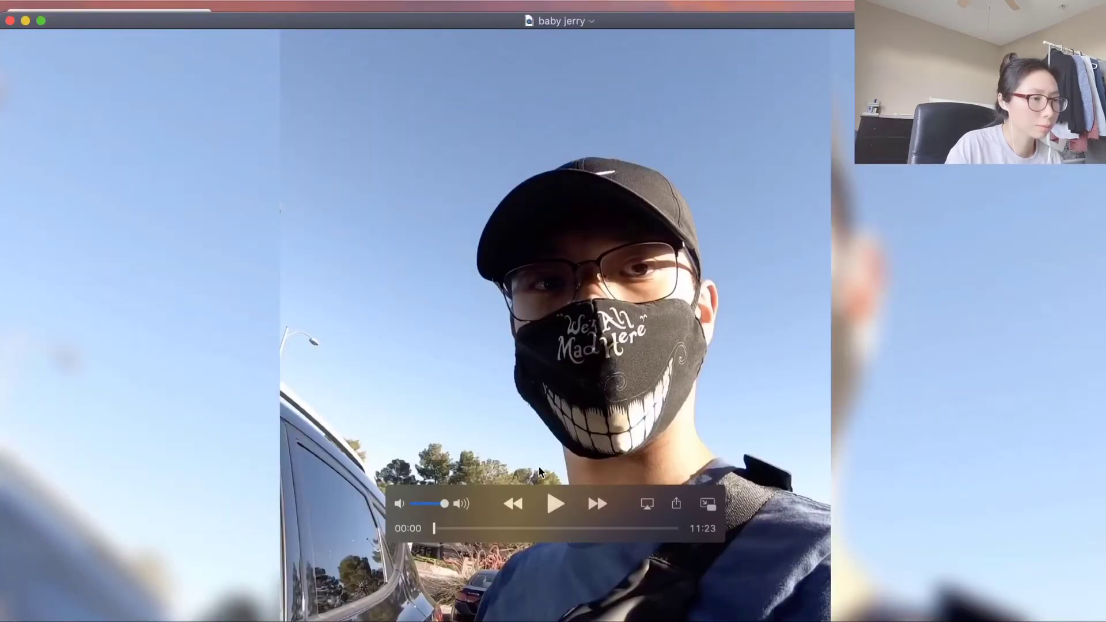
pyautogui.click(553, 506)
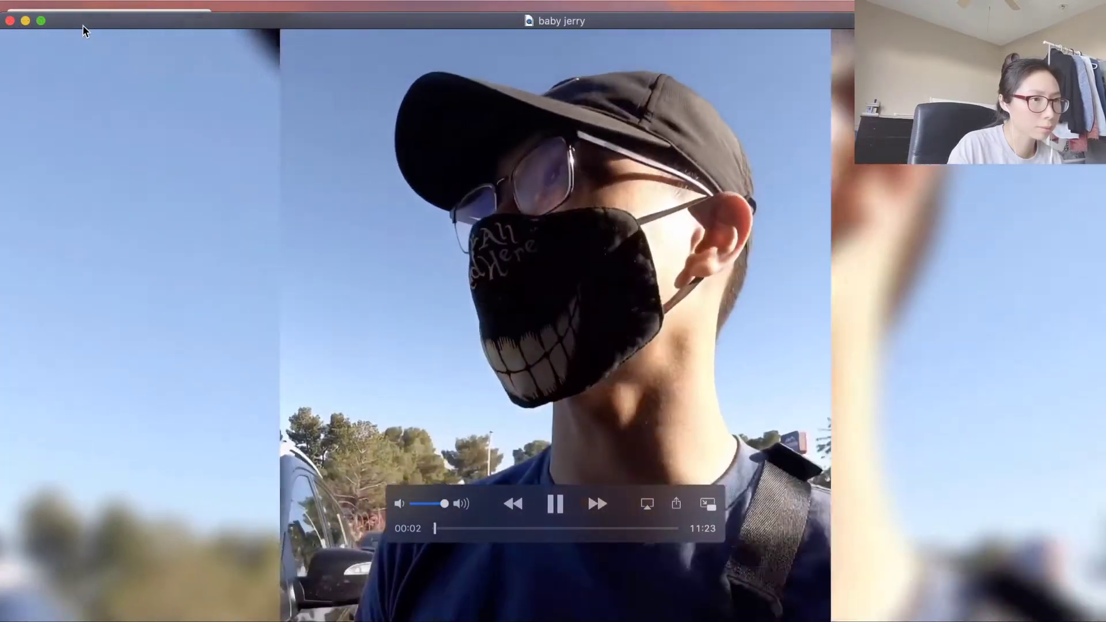
# - Shrink the video player window and reposition it so the whole frame fits on the screen
pyautogui.moveTo(81, 20); pyautogui.dragTo(98, 19)
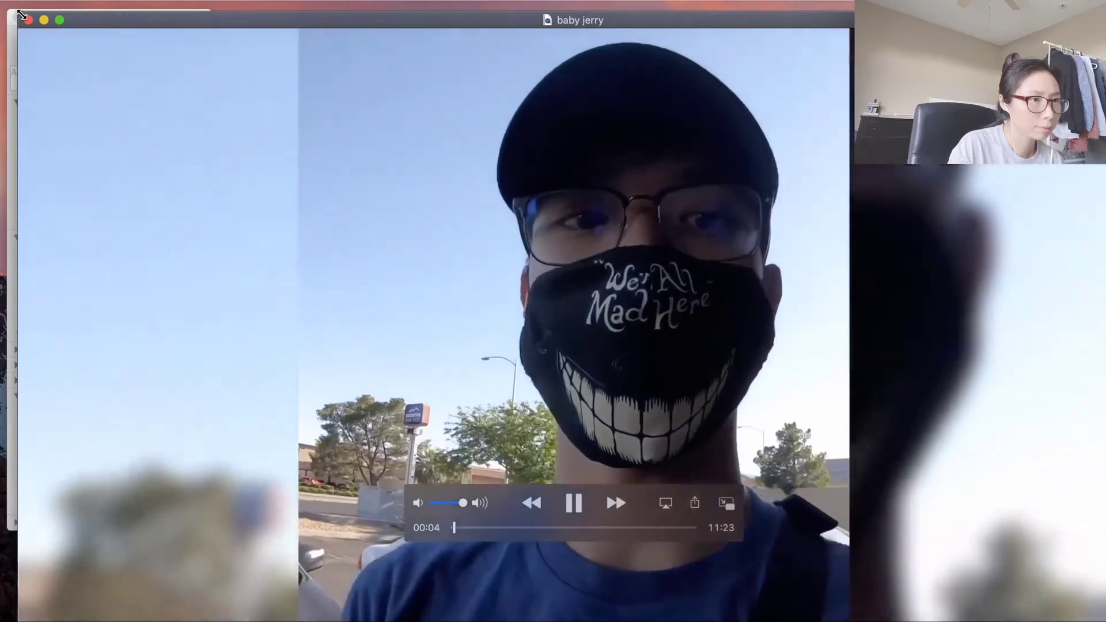
pyautogui.moveTo(18, 12); pyautogui.dragTo(286, 108)
pyautogui.moveTo(557, 169); pyautogui.dragTo(284, 40)
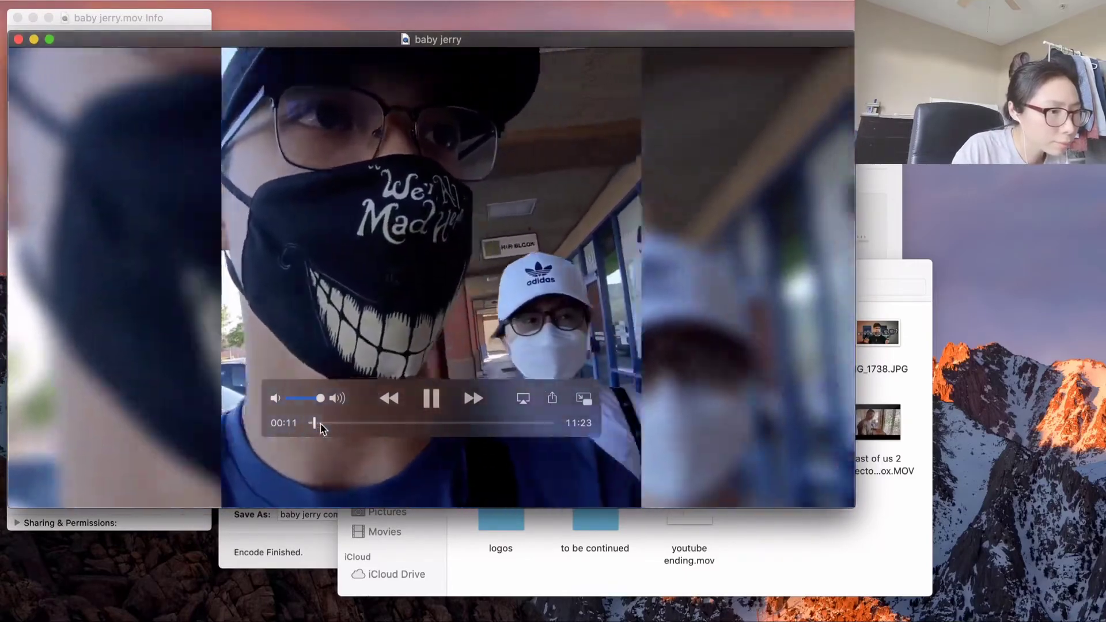
# - Skip ahead to about 00:57 in the compressed video to check its picture quality, and pause playback
pyautogui.moveTo(316, 426)
pyautogui.mouseDown()
pyautogui.moveTo(333, 423)
pyautogui.moveTo(314, 423)
pyautogui.mouseUp()
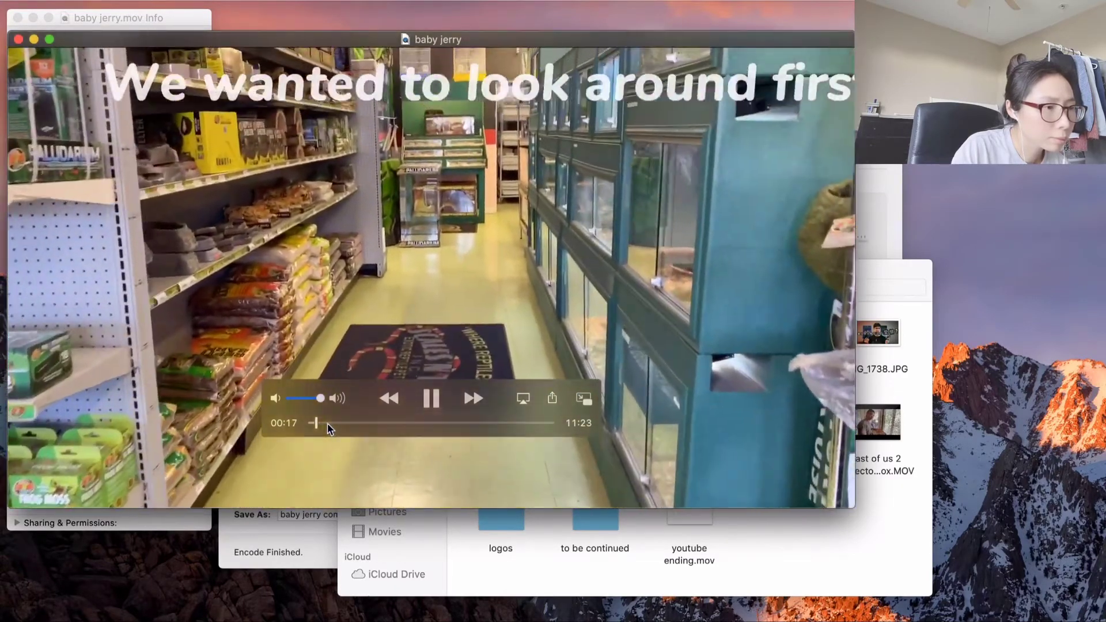
pyautogui.click(327, 423)
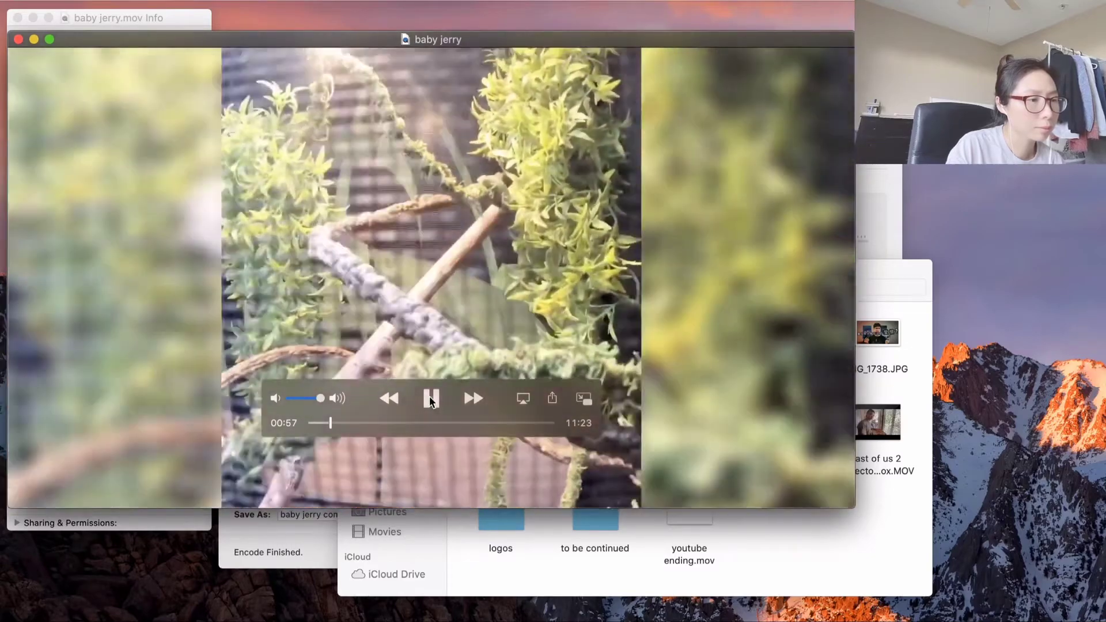
pyautogui.click(430, 398)
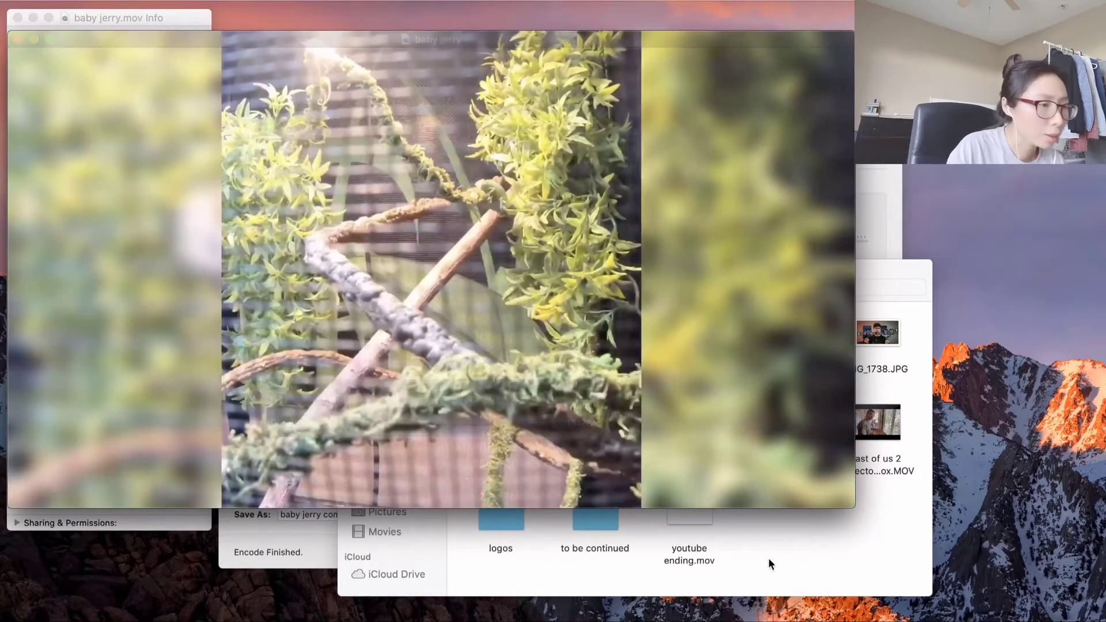
# - Open the original baby jerry.mov from the my youtube videos folder, start playback, and shrink and reposition its window so the whole frame fits
pyautogui.click(787, 567)
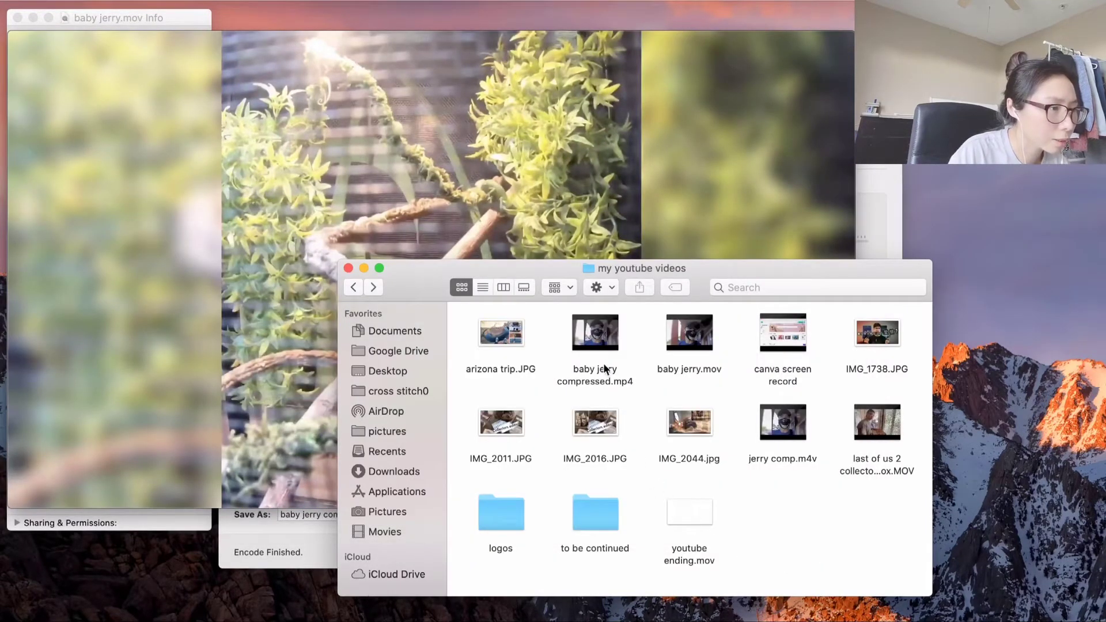
pyautogui.doubleClick(689, 334)
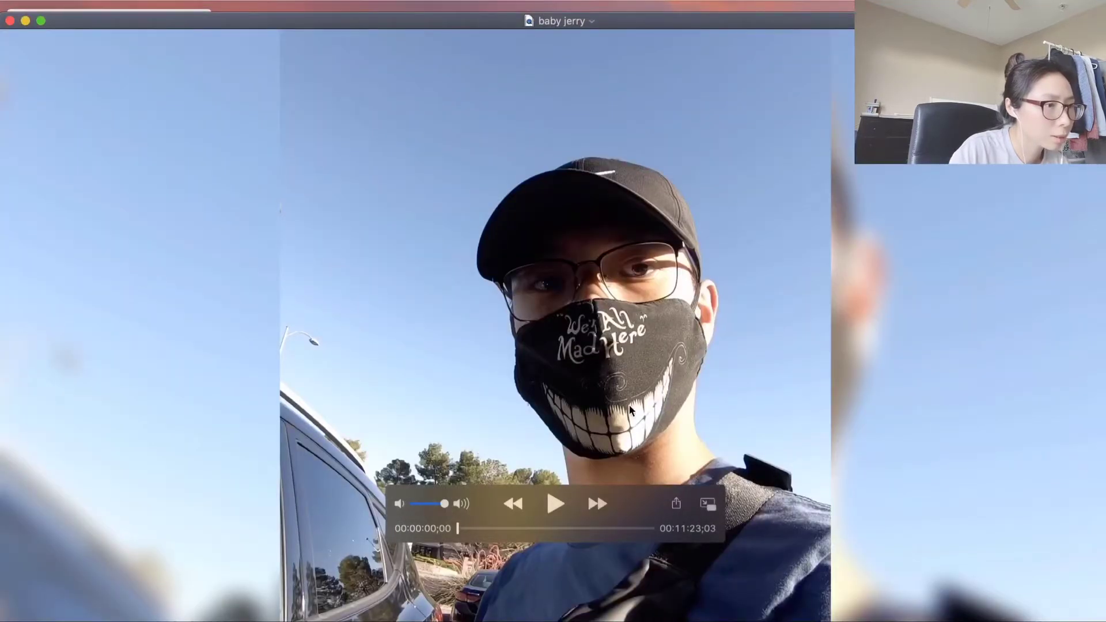
pyautogui.click(556, 505)
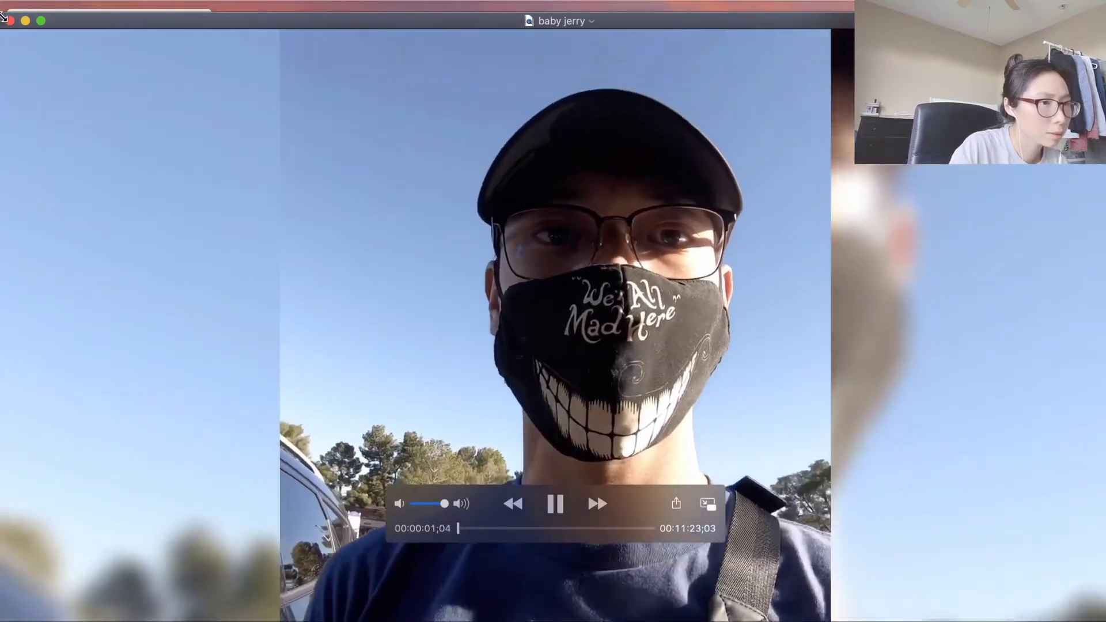
pyautogui.moveTo(3, 16); pyautogui.dragTo(220, 158)
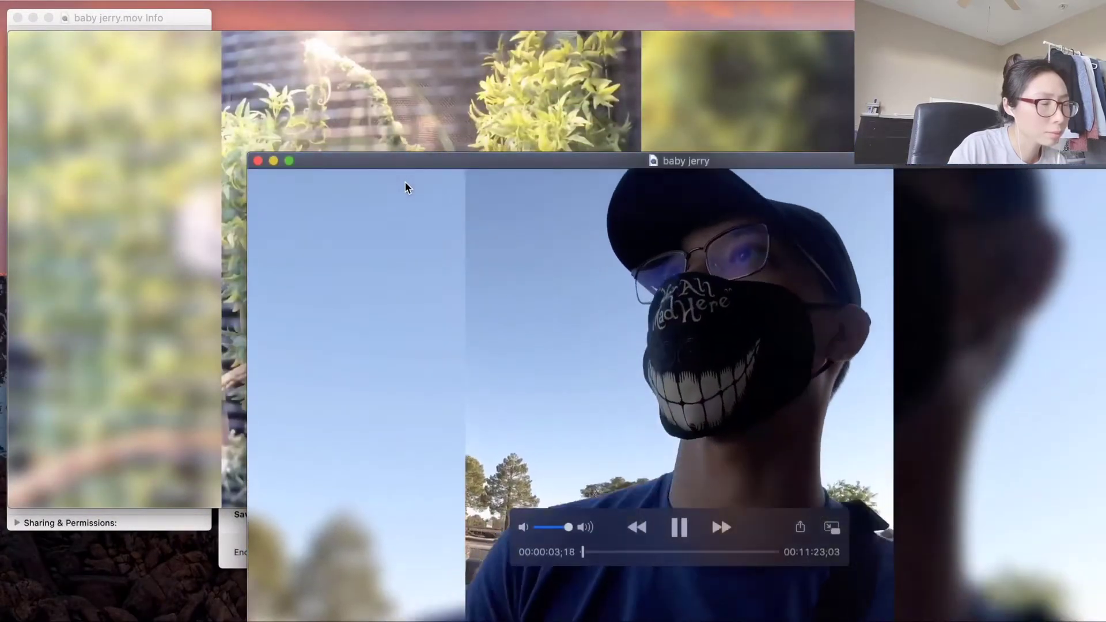
pyautogui.moveTo(405, 181); pyautogui.dragTo(171, 94)
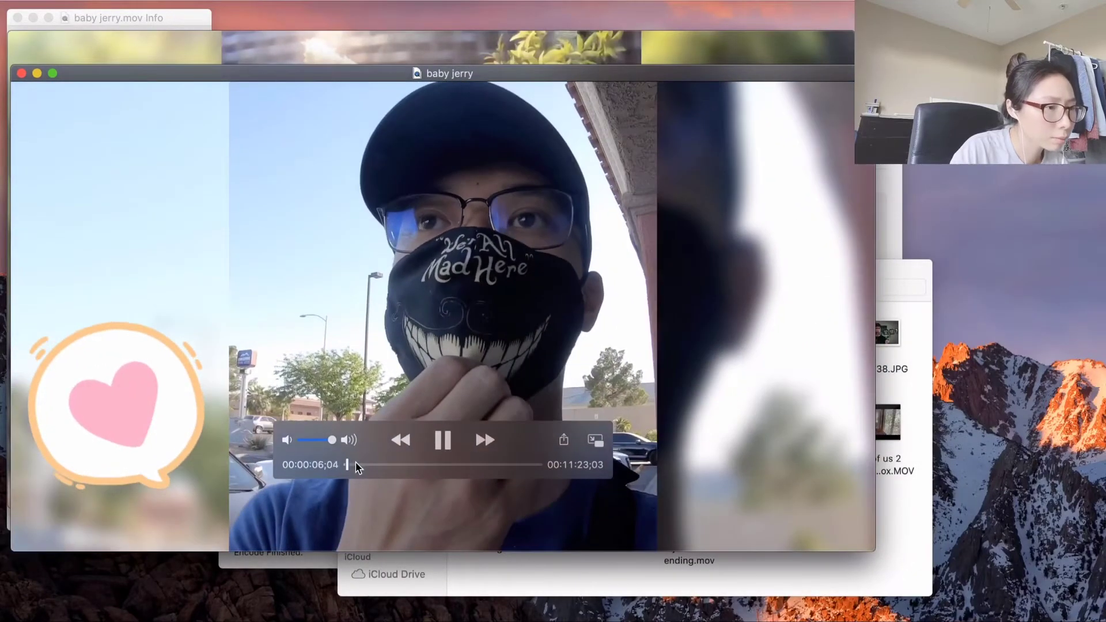
# - Skip through the original video to about 00:50, 01:12 and 02:08 to check its picture quality, and close it
pyautogui.click(358, 465)
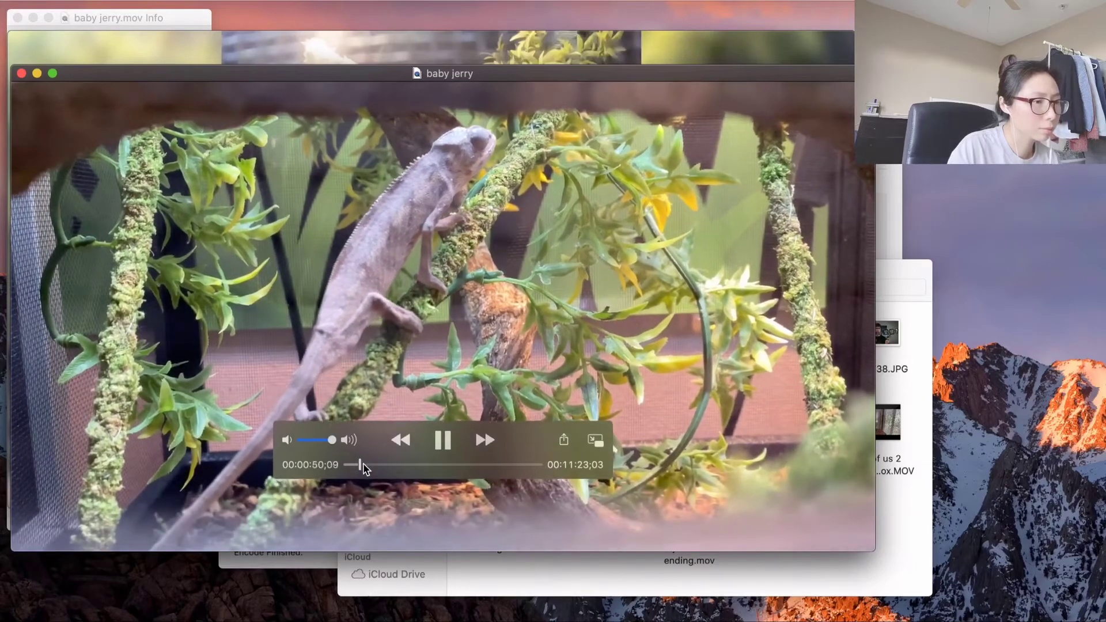
pyautogui.click(365, 466)
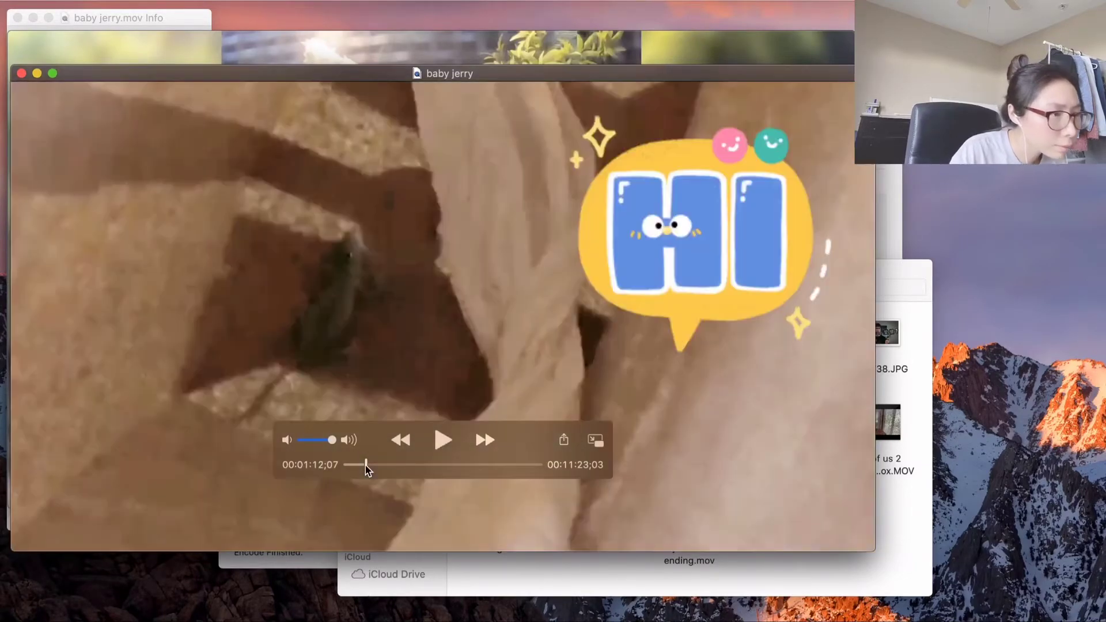
pyautogui.click(381, 465)
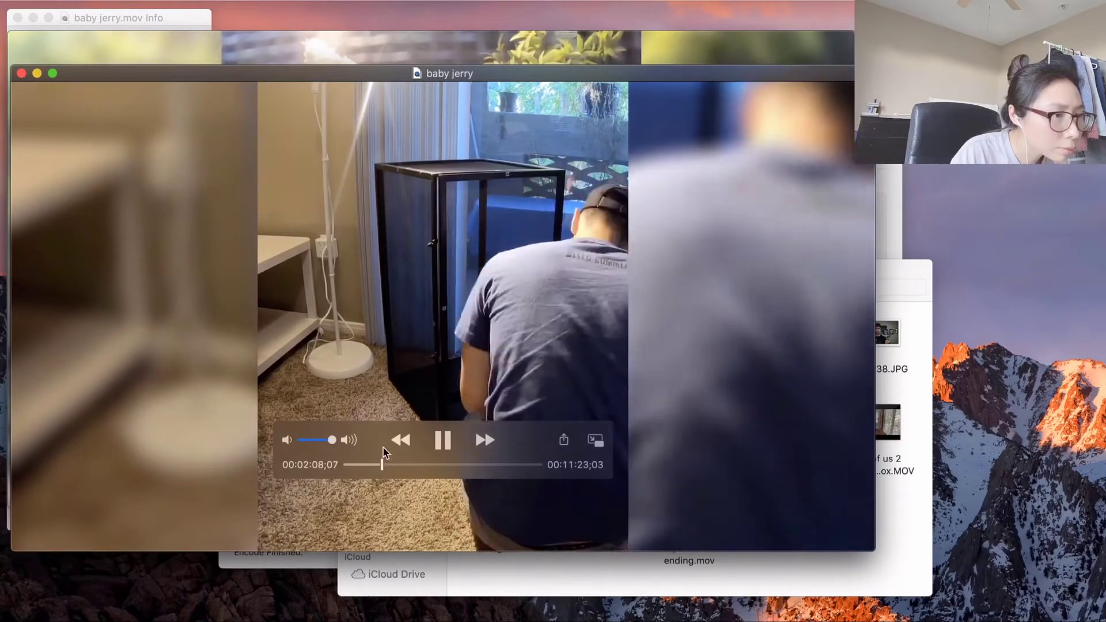
pyautogui.click(447, 445)
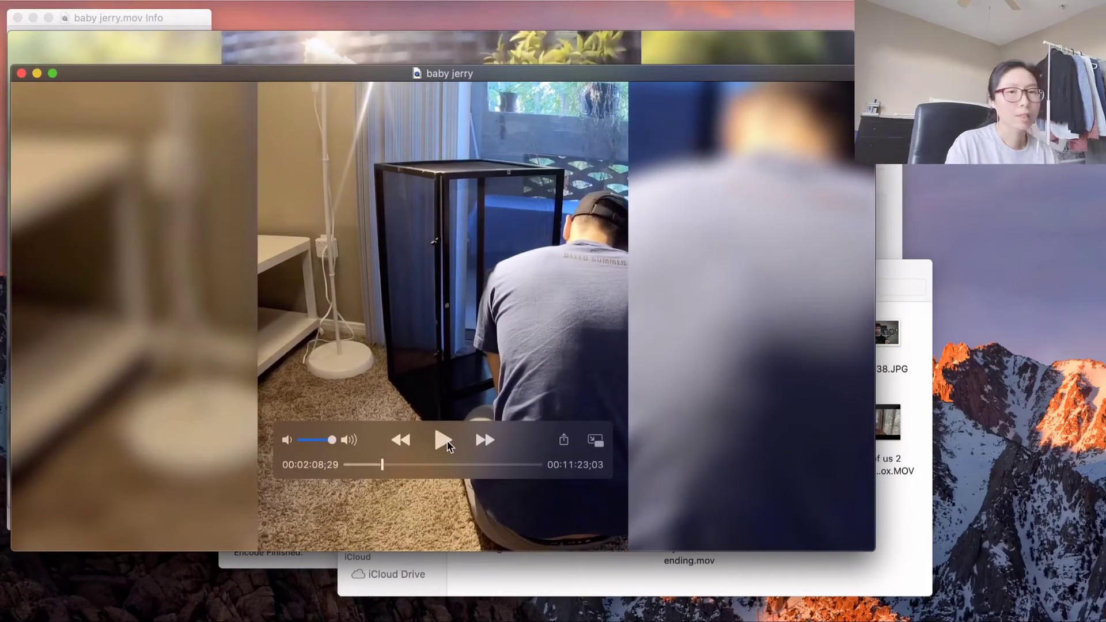
pyautogui.click(21, 74)
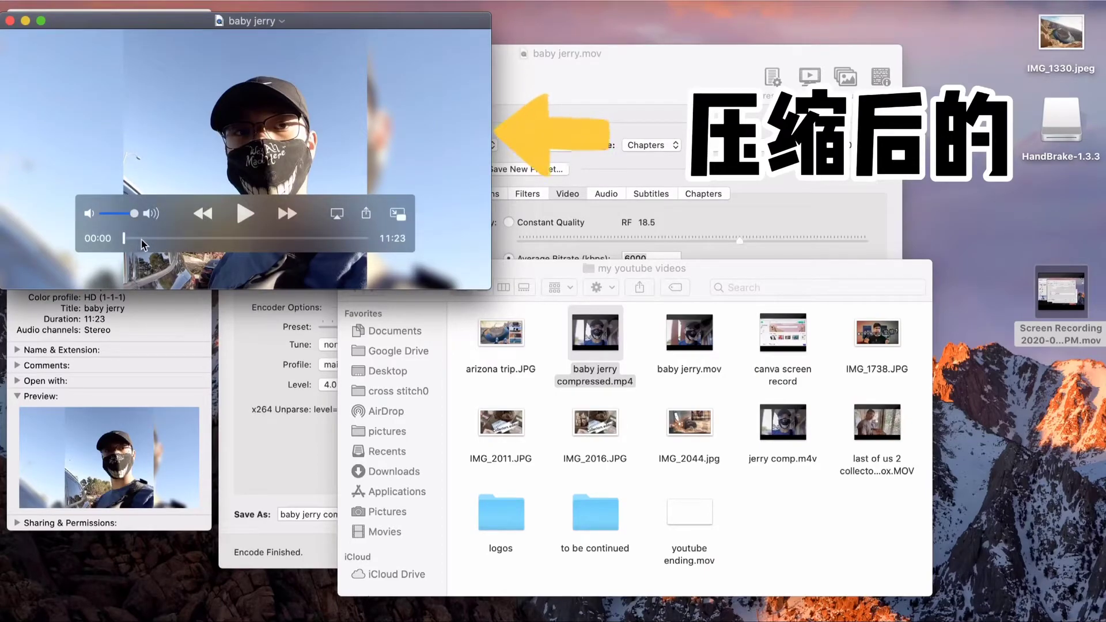
# - Skip ahead in the compressed video, and open the original baby jerry.mov in a smaller window placed below it
pyautogui.click(142, 238)
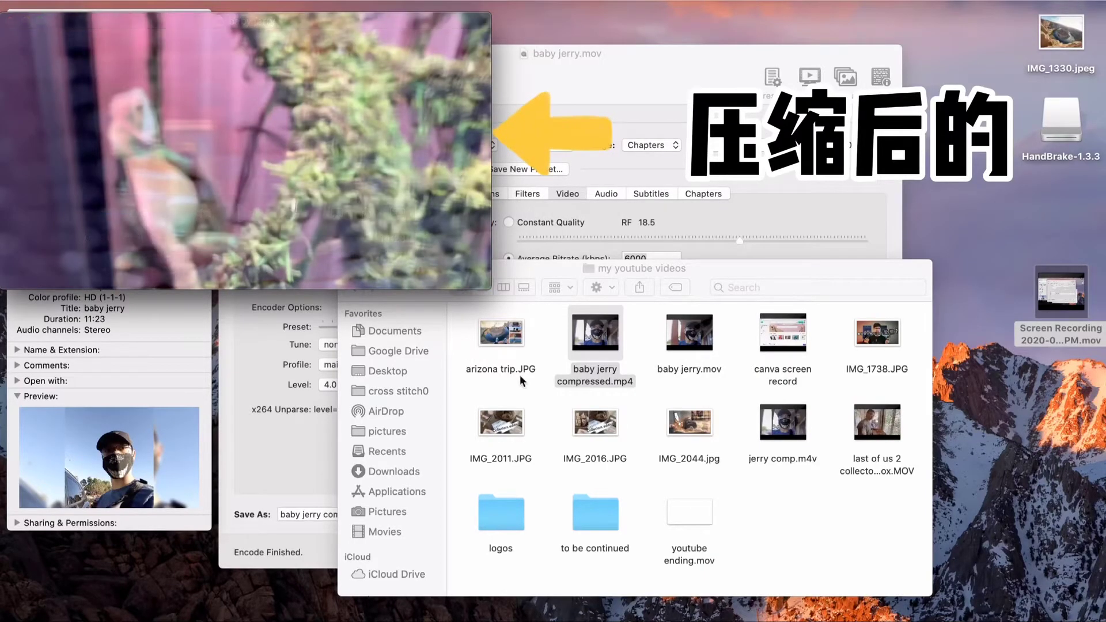
pyautogui.click(702, 370)
pyautogui.doubleClick(702, 369)
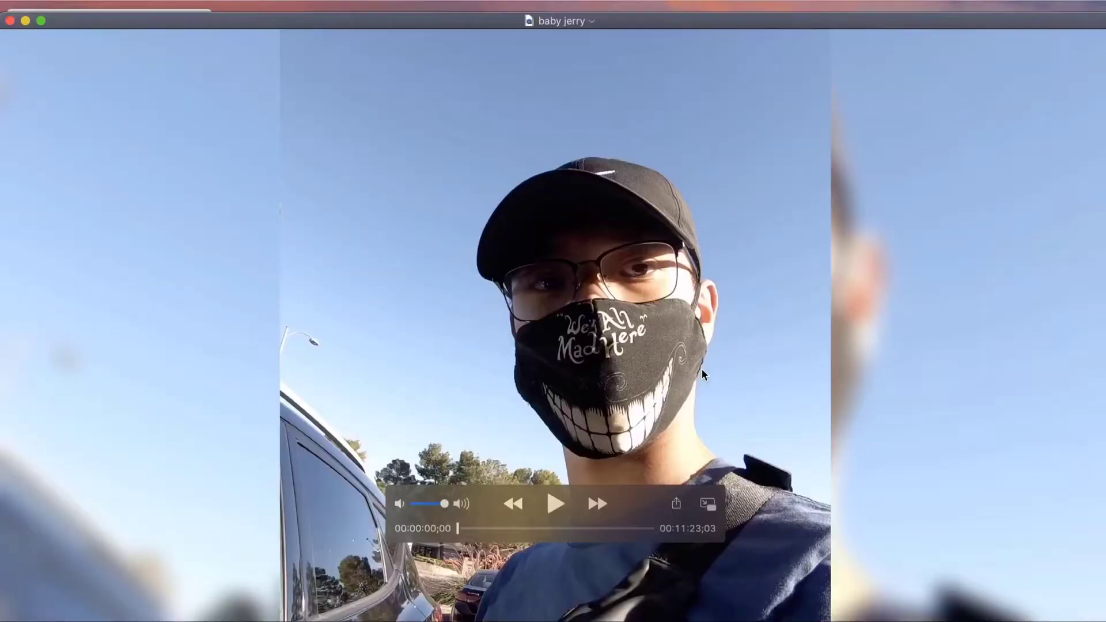
pyautogui.moveTo(1104, 620); pyautogui.dragTo(567, 474)
pyautogui.moveTo(469, 25); pyautogui.dragTo(553, 304)
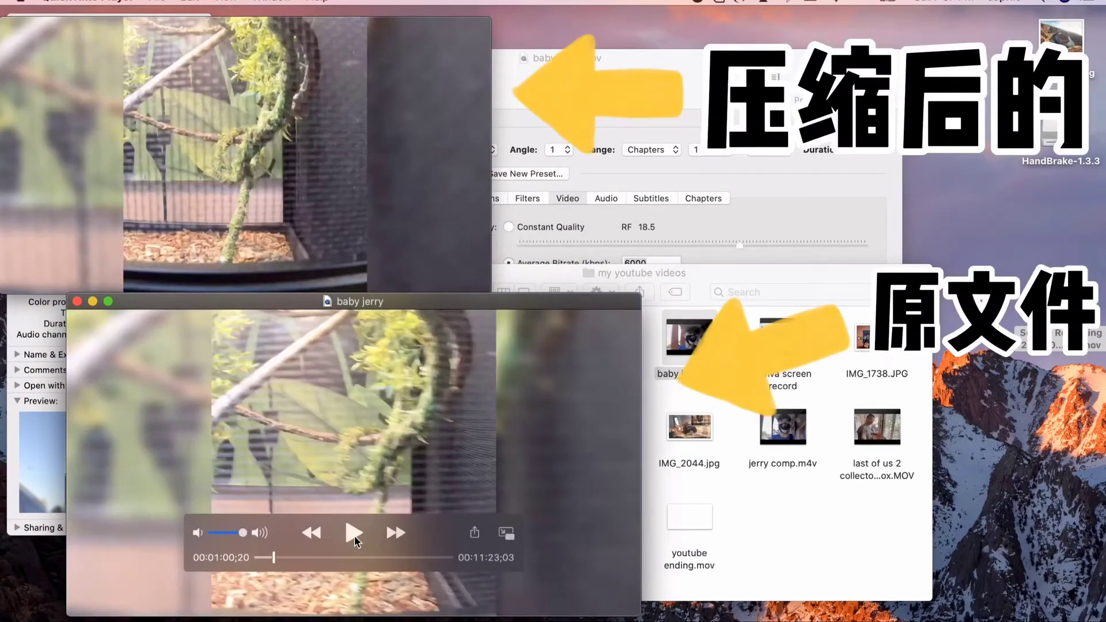
# - Play the original and compressed videos simultaneously from about 01:00 to compare their picture quality
pyautogui.click(355, 534)
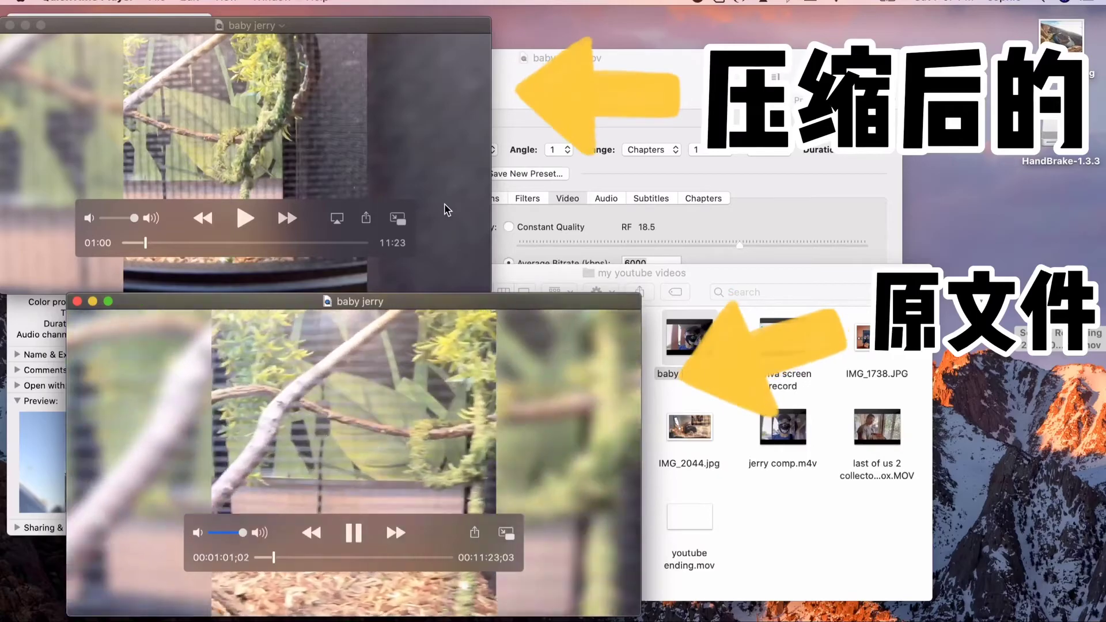
pyautogui.click(244, 219)
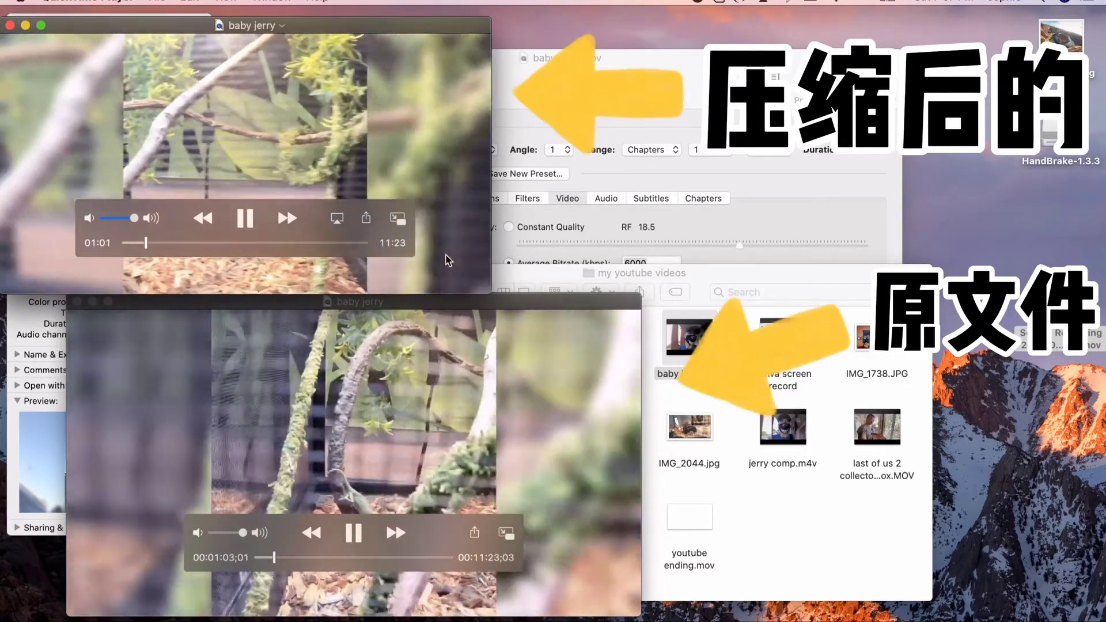